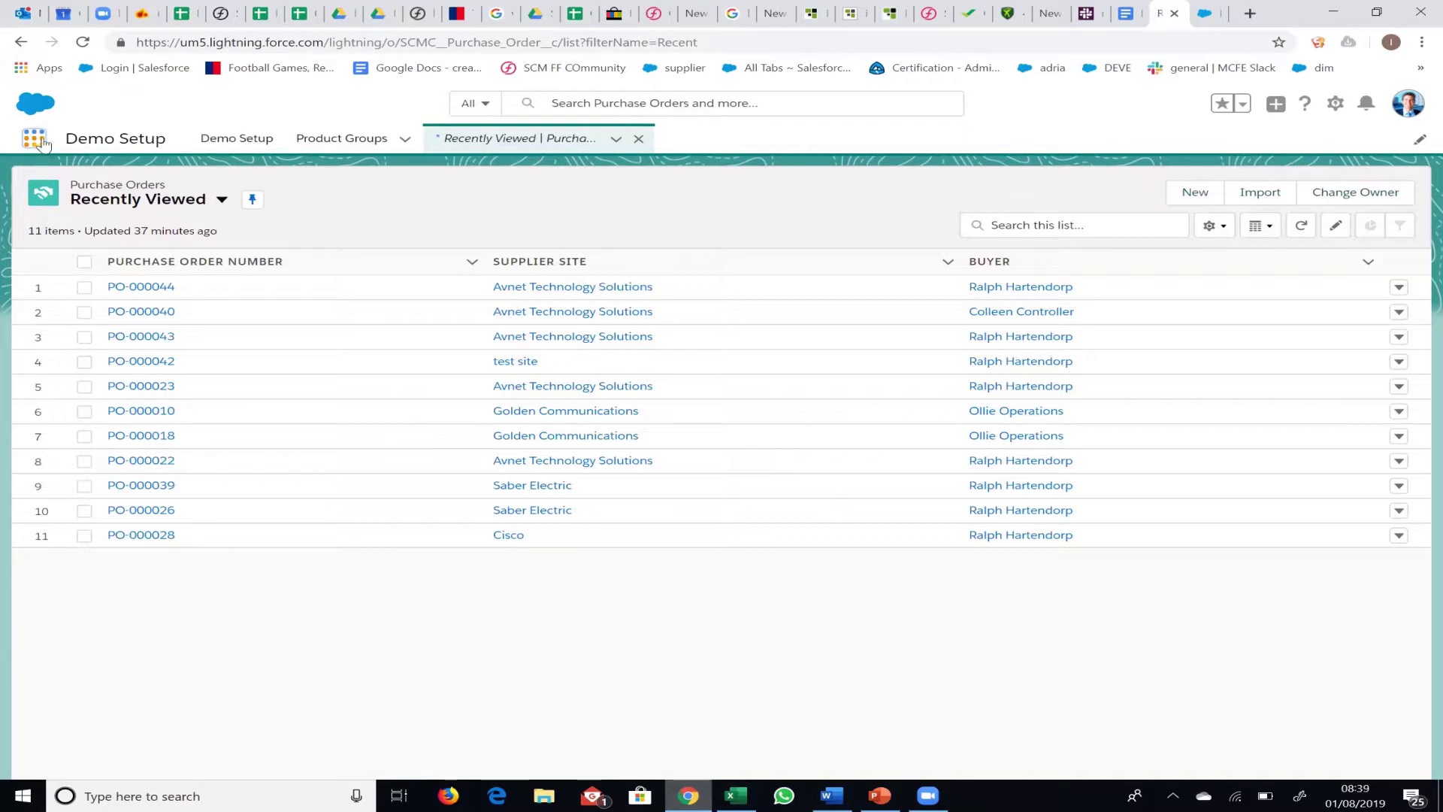
# - Search the available apps and items for "purchase" and open the Purchase Orders list
pyautogui.click(37, 141)
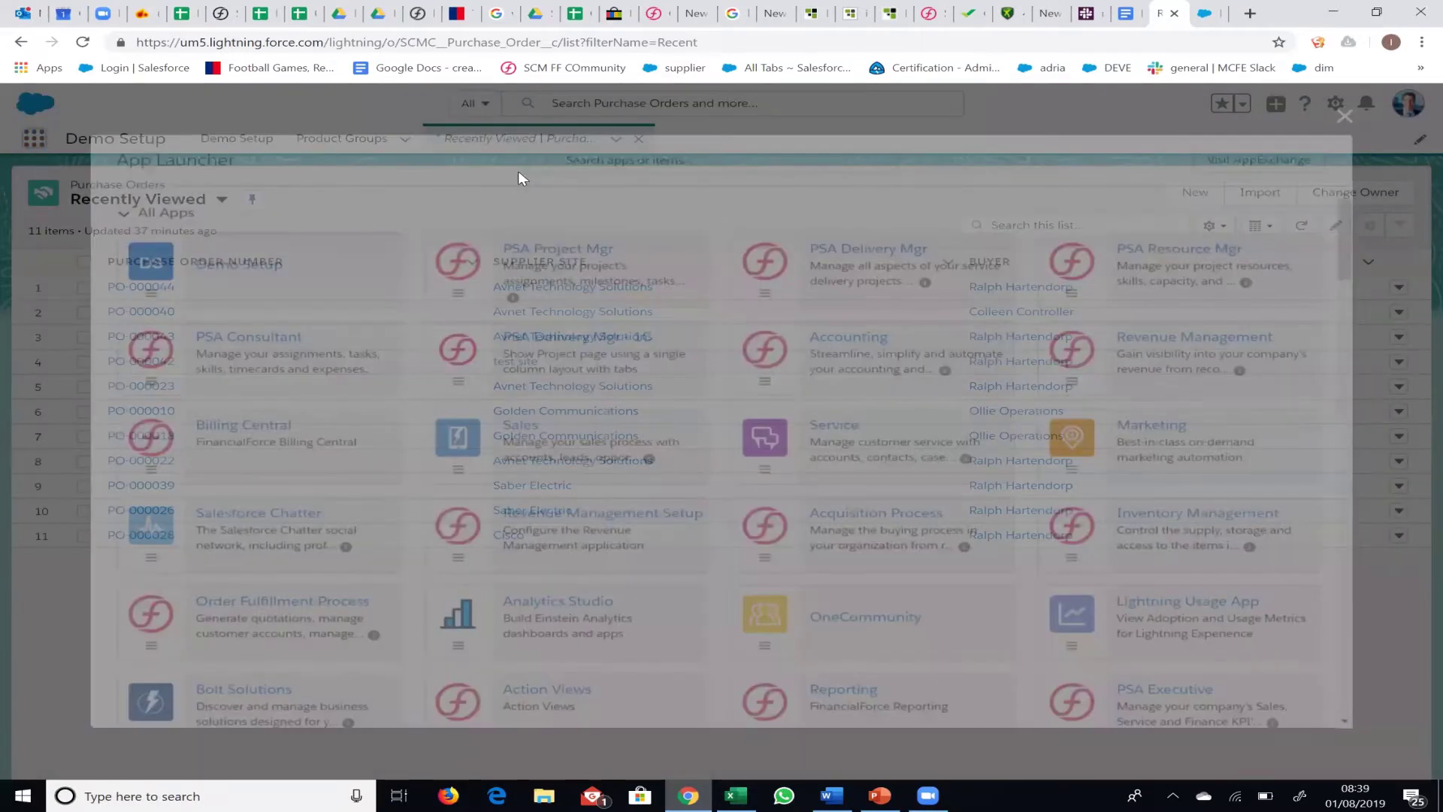
pyautogui.write('purch')
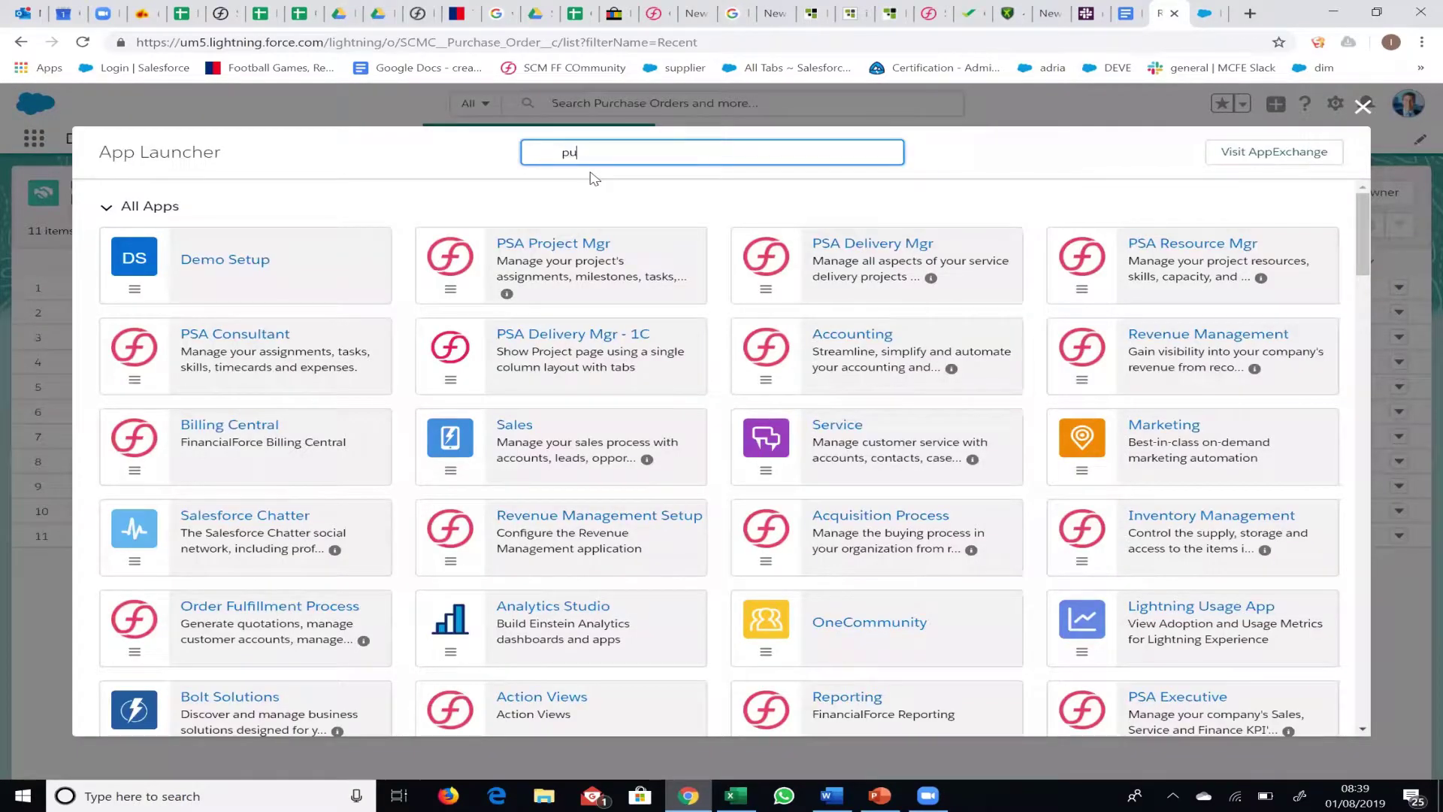
pyautogui.write('ase')
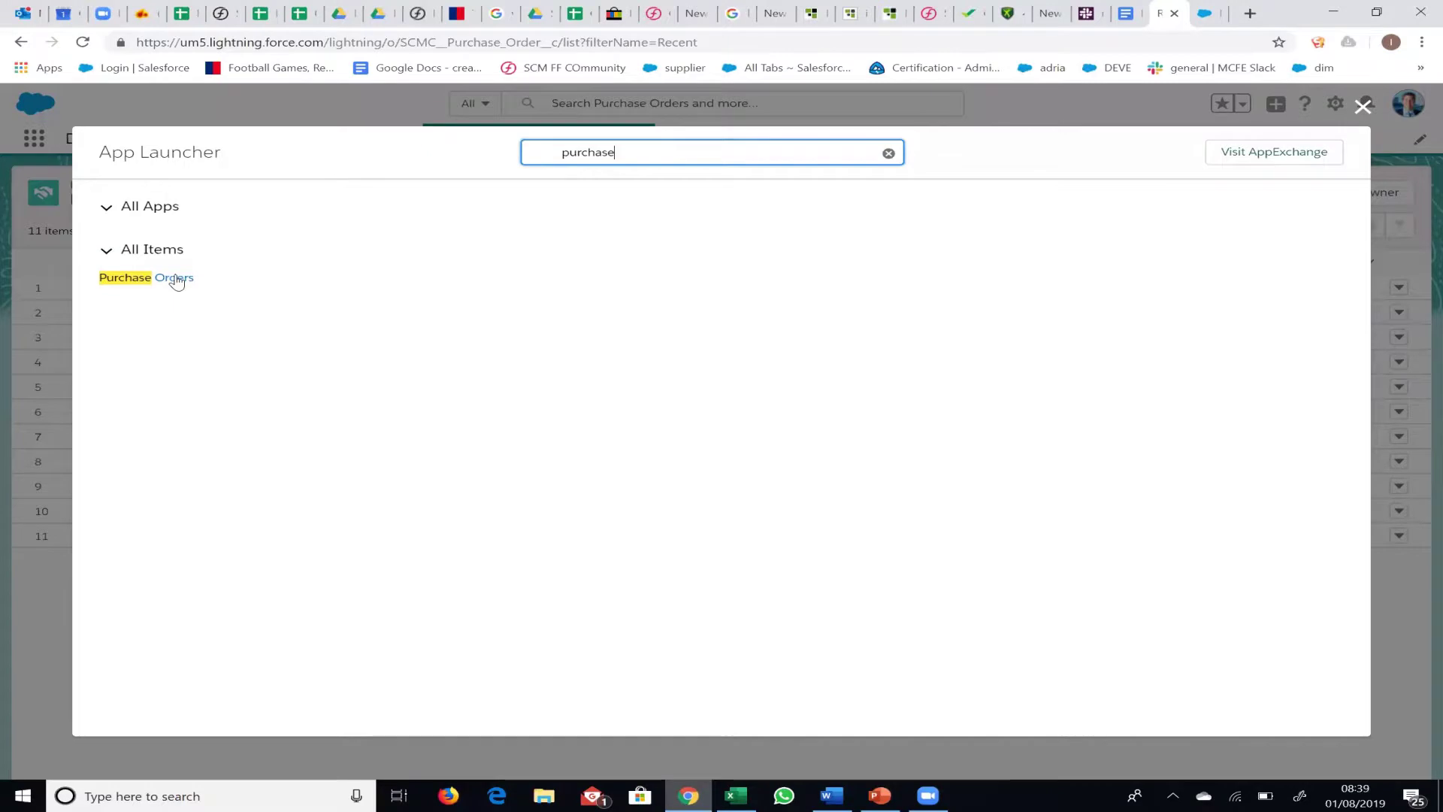
pyautogui.click(177, 279)
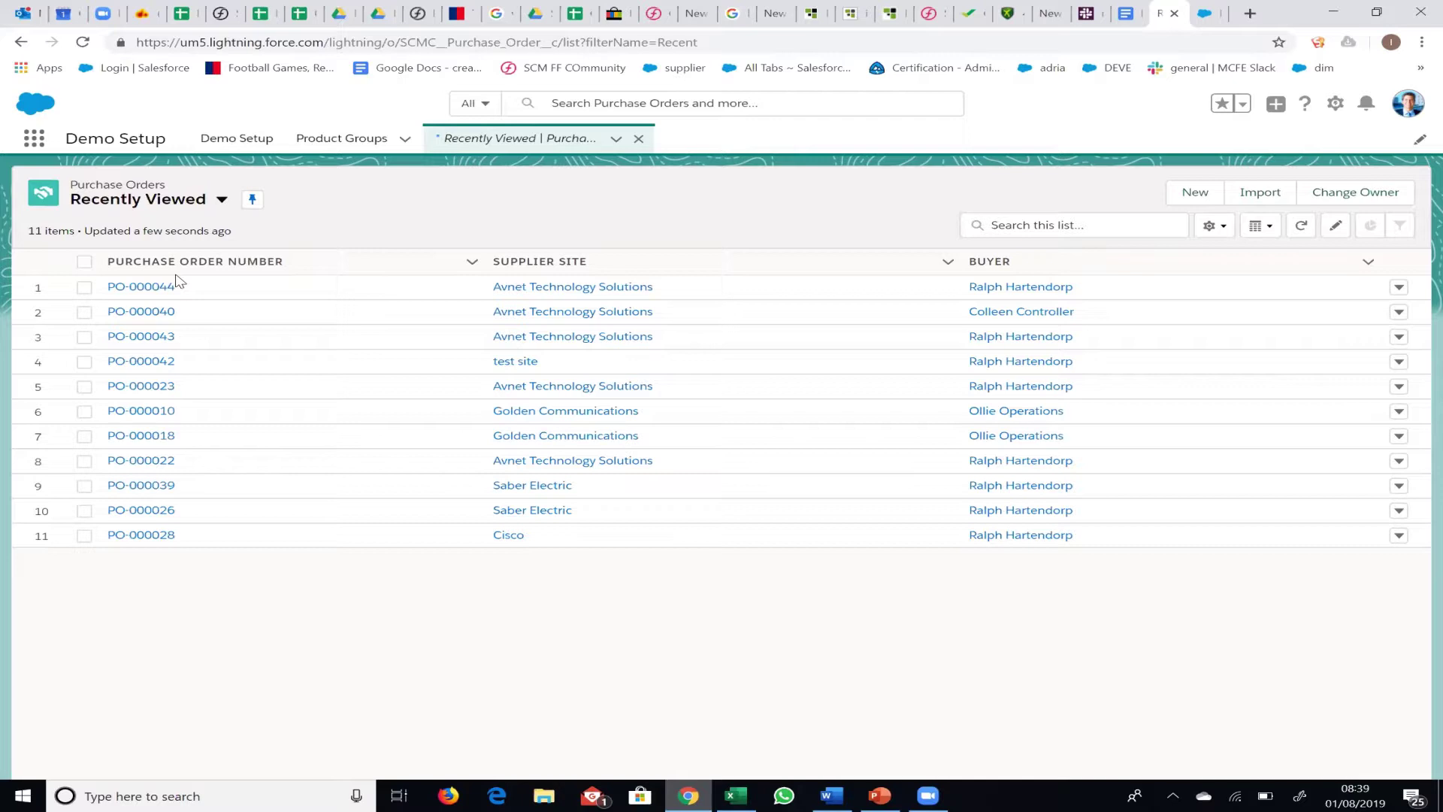
# - Start a new Internal Purchase Order with company Merlin Technologies Ltd. and supplier site Avnet Technology Solutions
pyautogui.click(1183, 196)
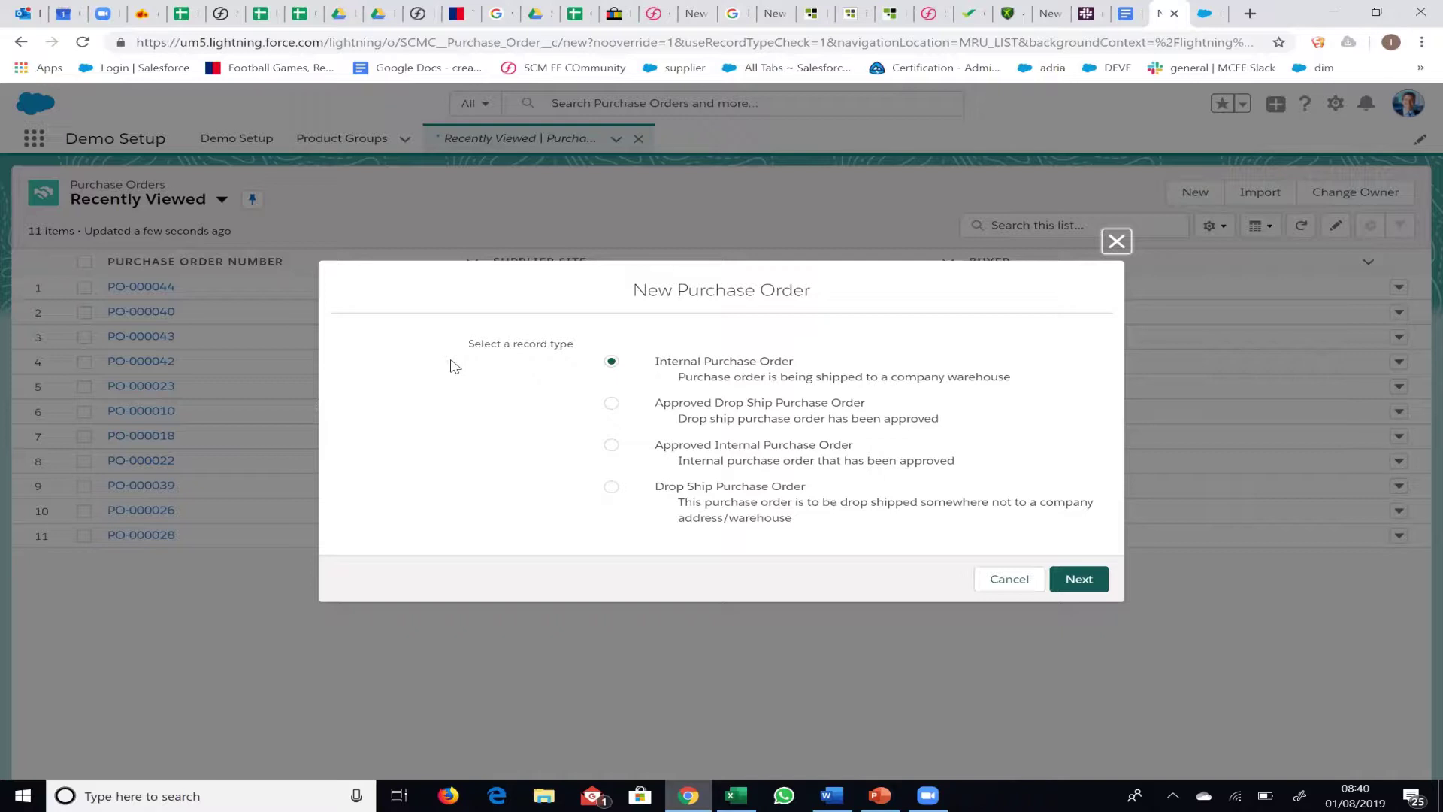
pyautogui.click(1094, 585)
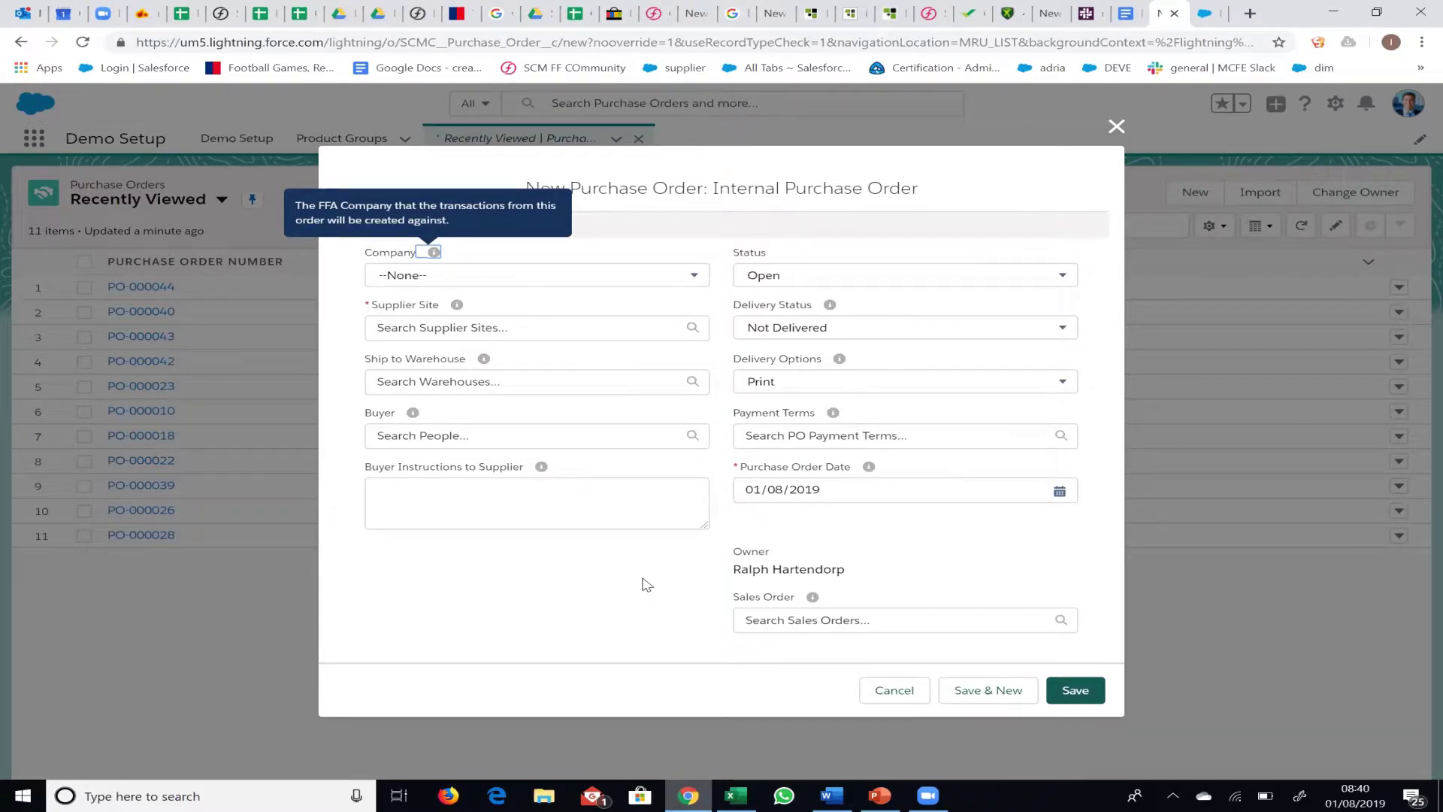
pyautogui.click(673, 278)
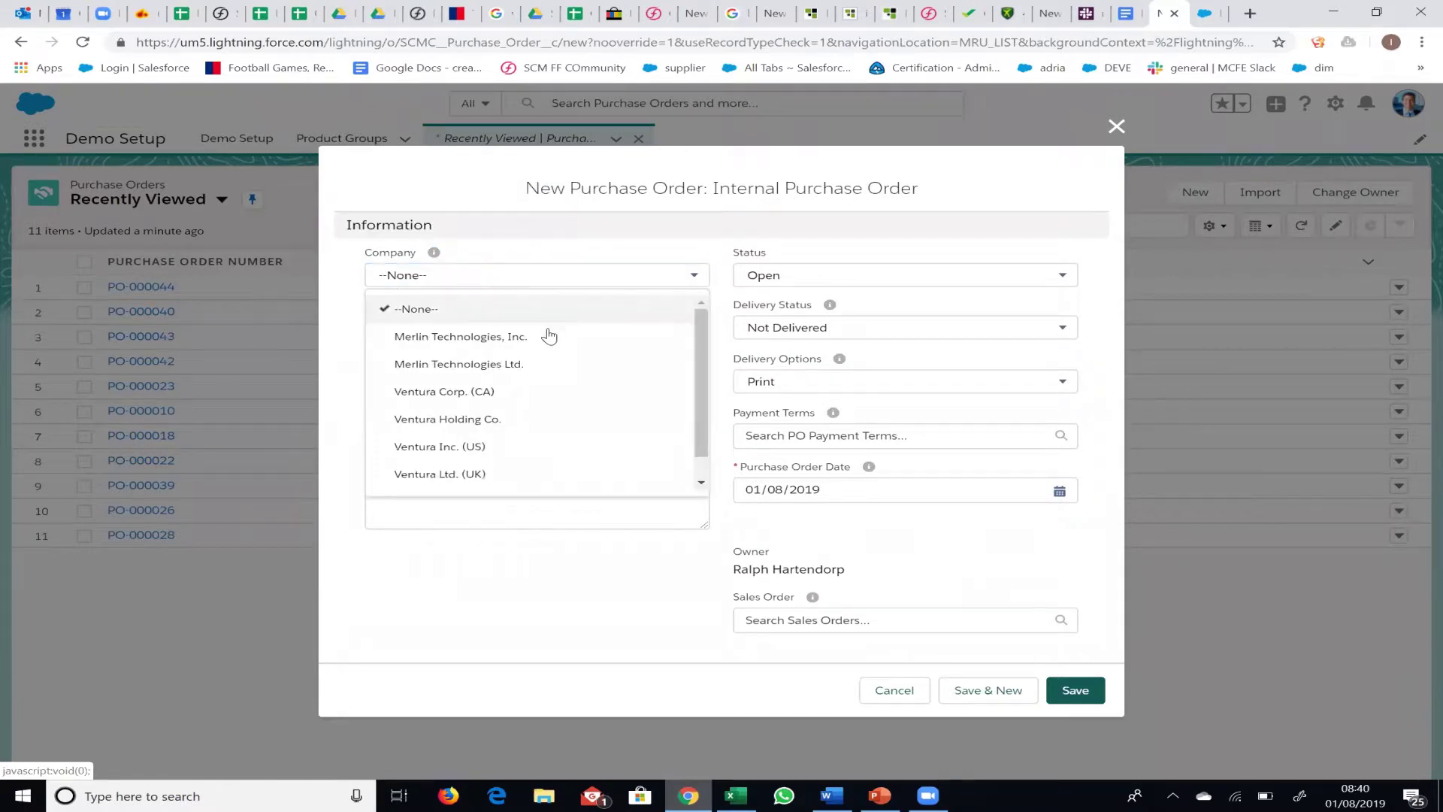
pyautogui.click(515, 364)
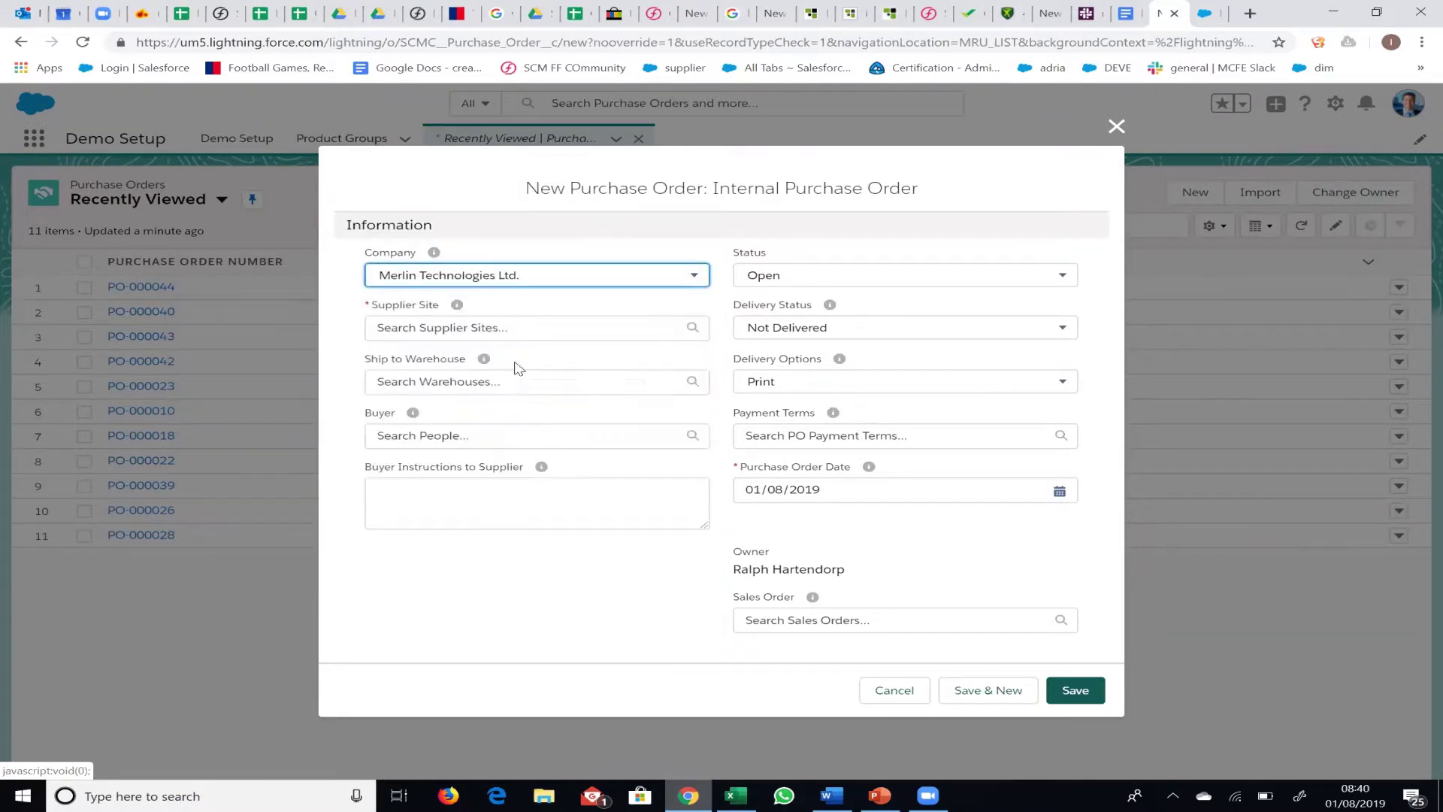
pyautogui.click(481, 328)
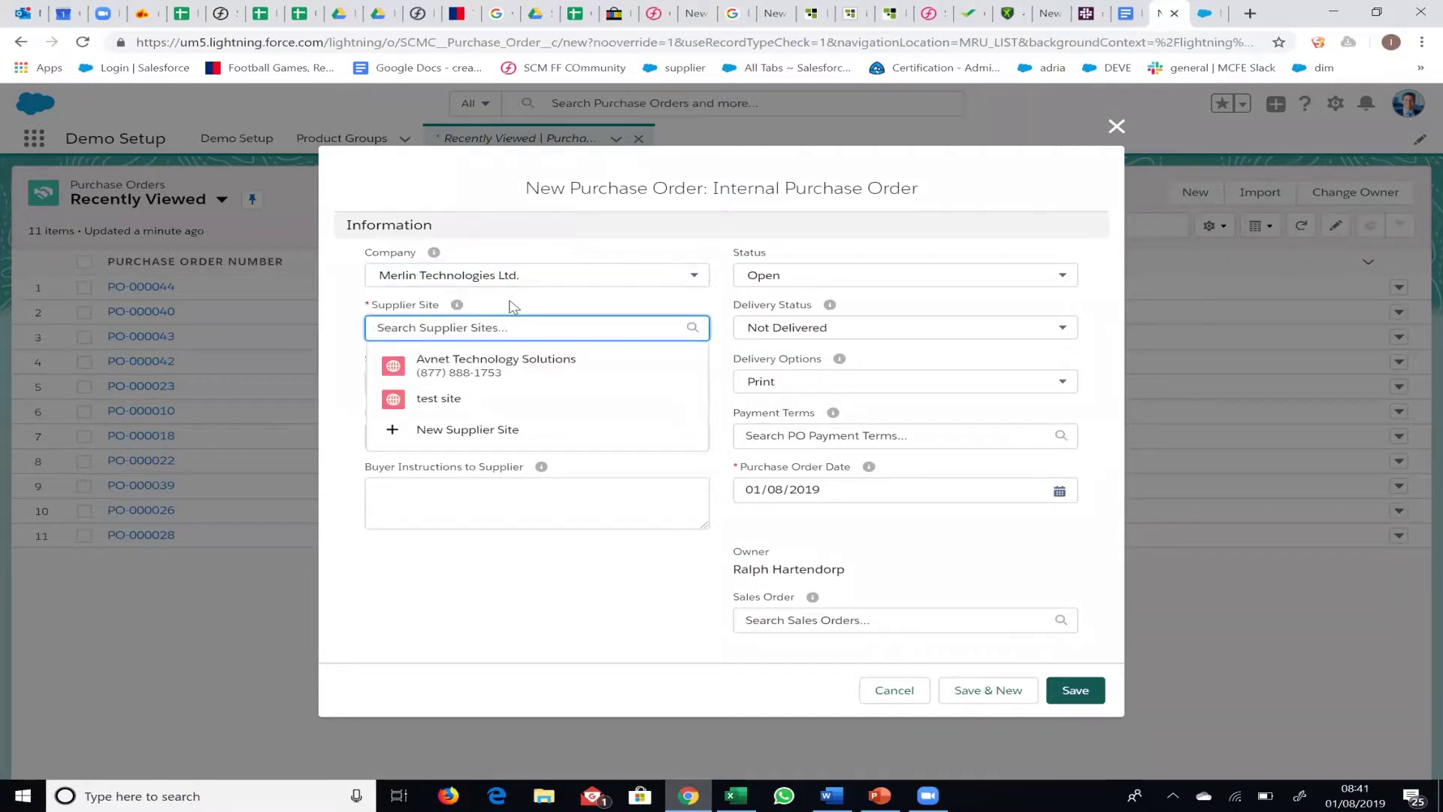
pyautogui.click(482, 372)
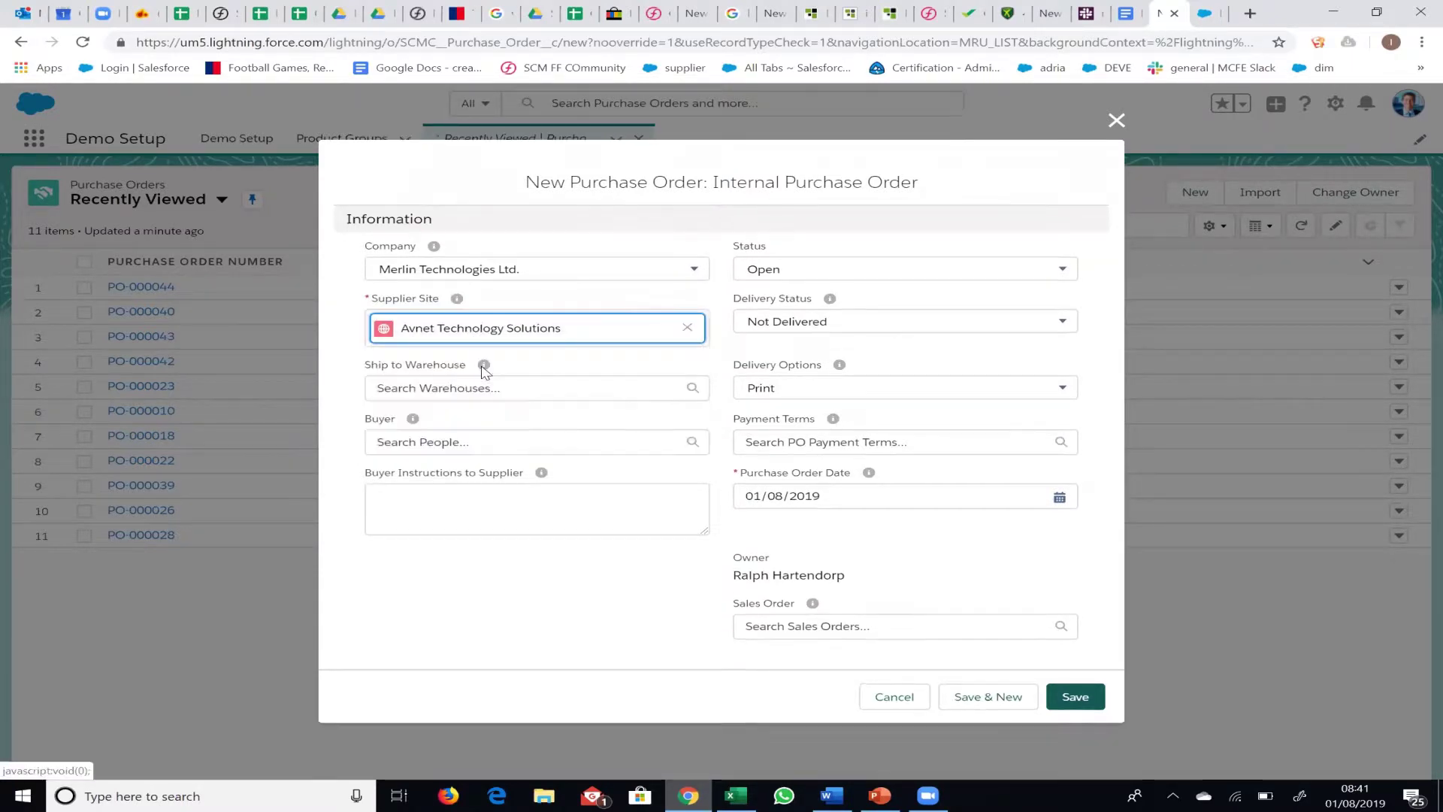
# - Search the warehouses for "*finis*" and set Finished Goods West as the purchase order's ship-to warehouse
pyautogui.click(493, 385)
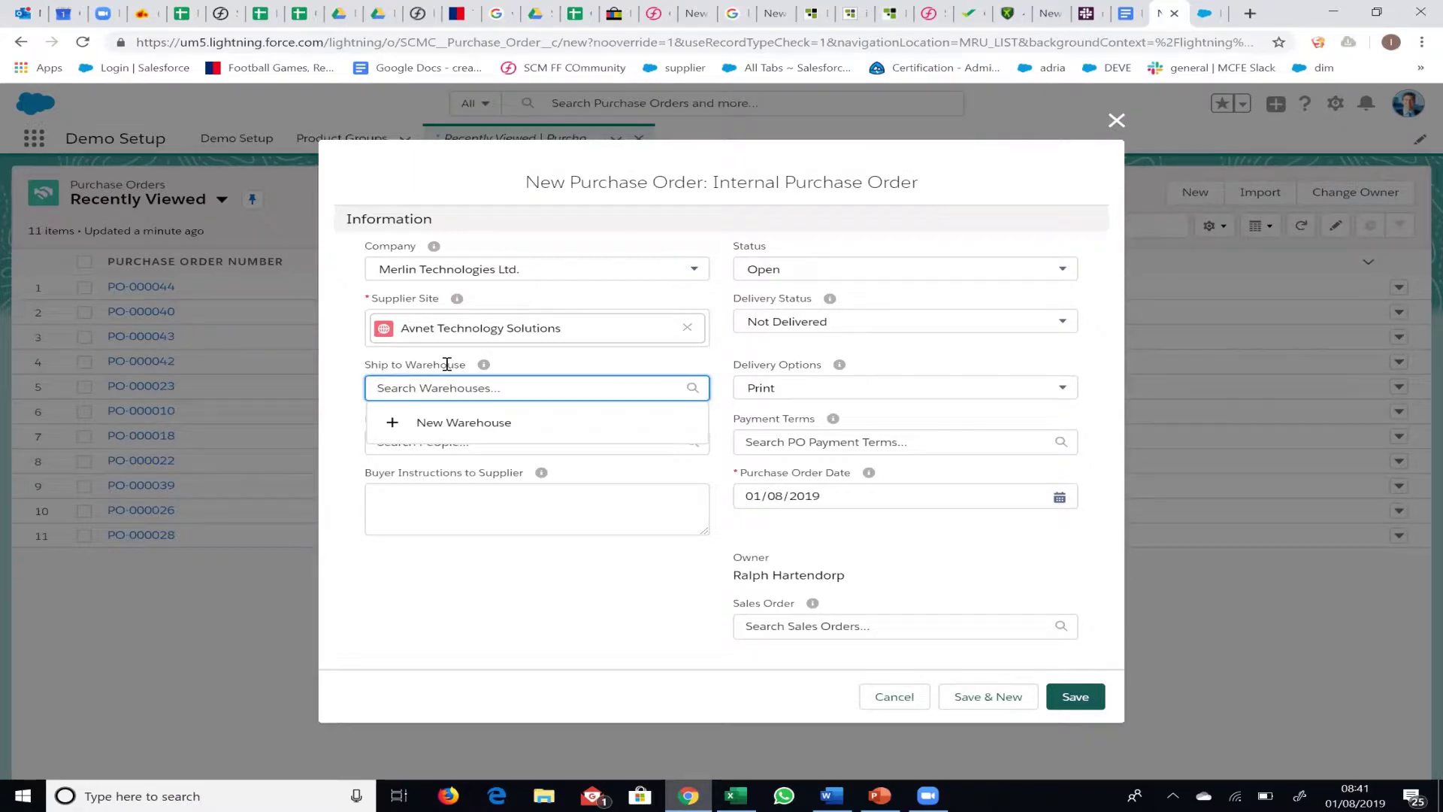
pyautogui.write("'")
pyautogui.write('finis')
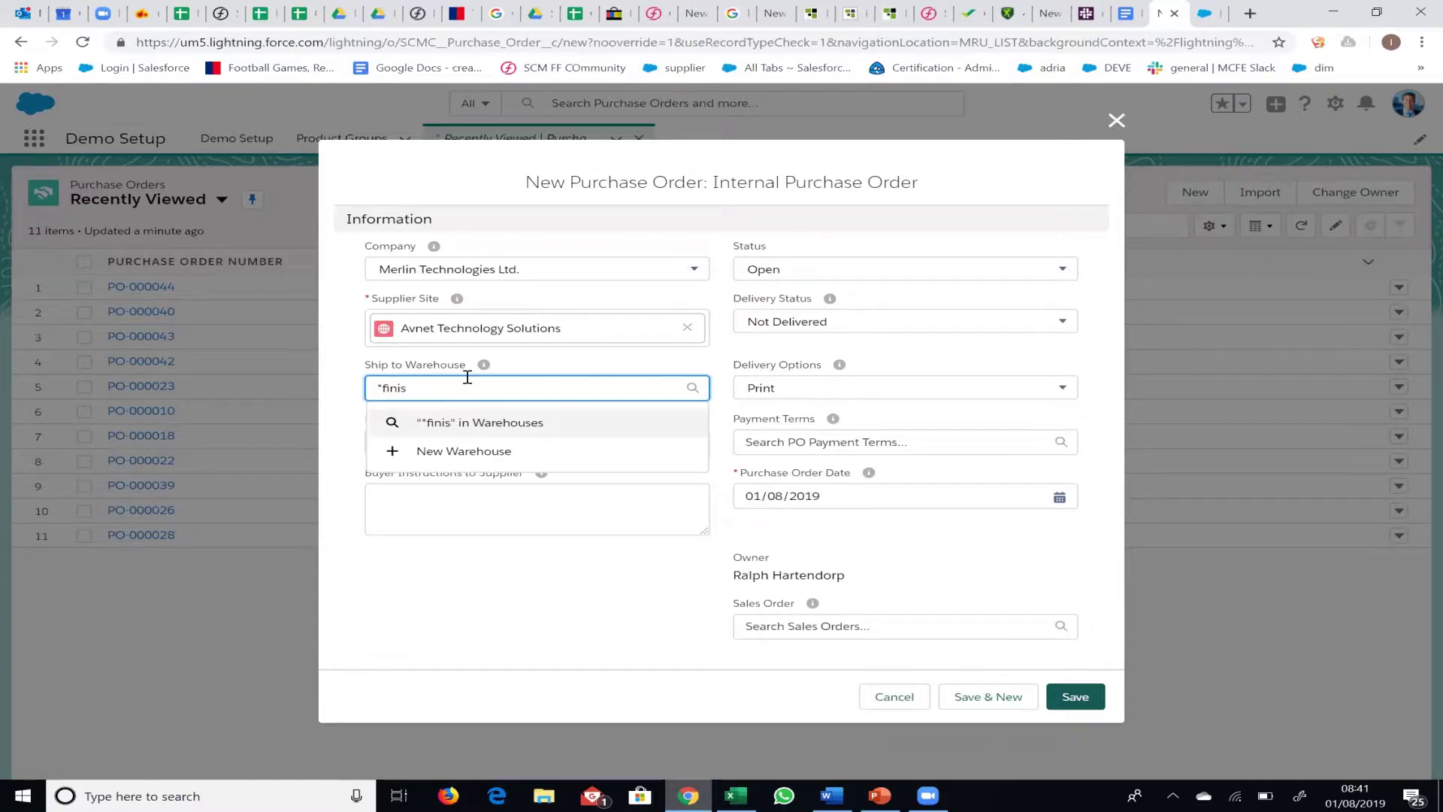
pyautogui.write('*')
pyautogui.press('Return')
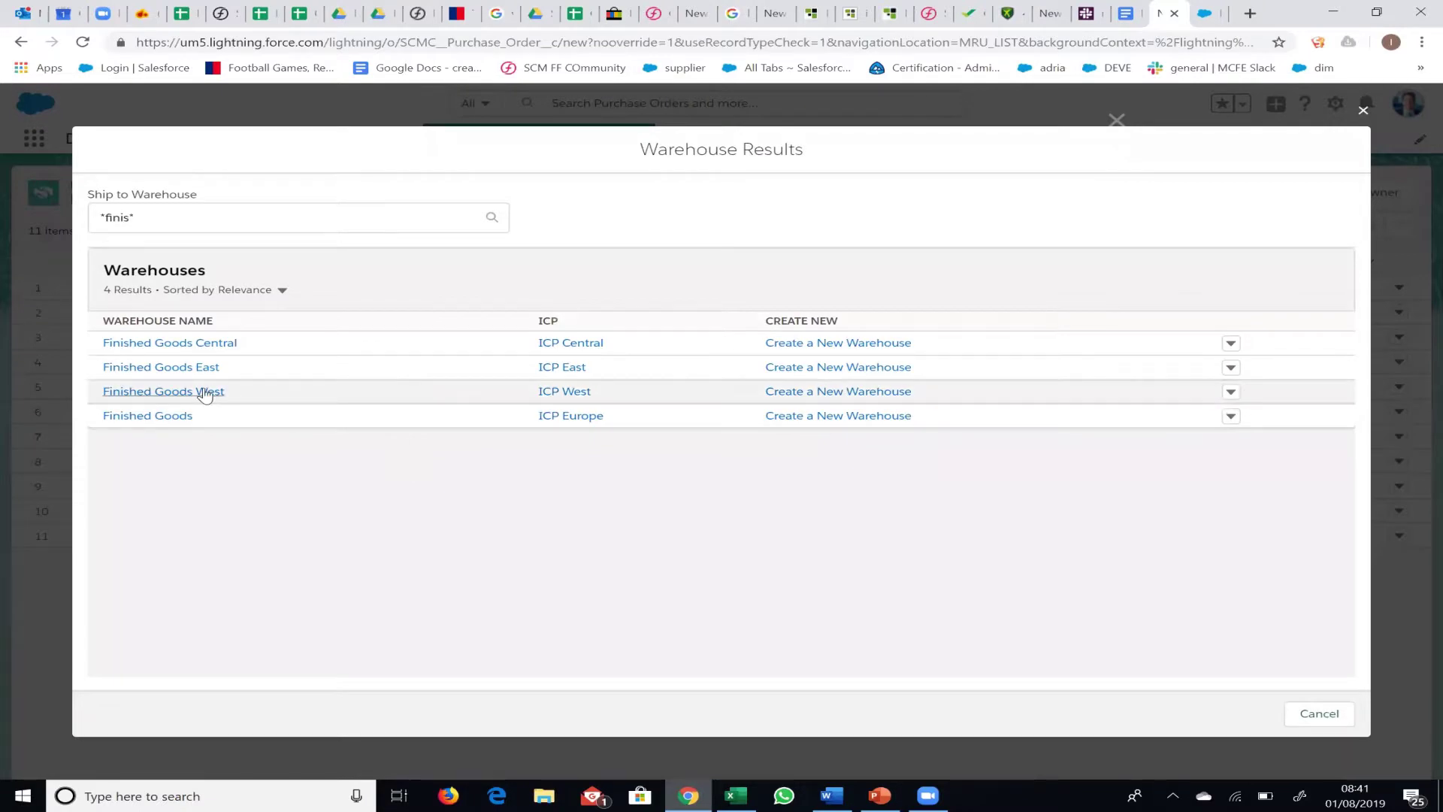
pyautogui.click(204, 393)
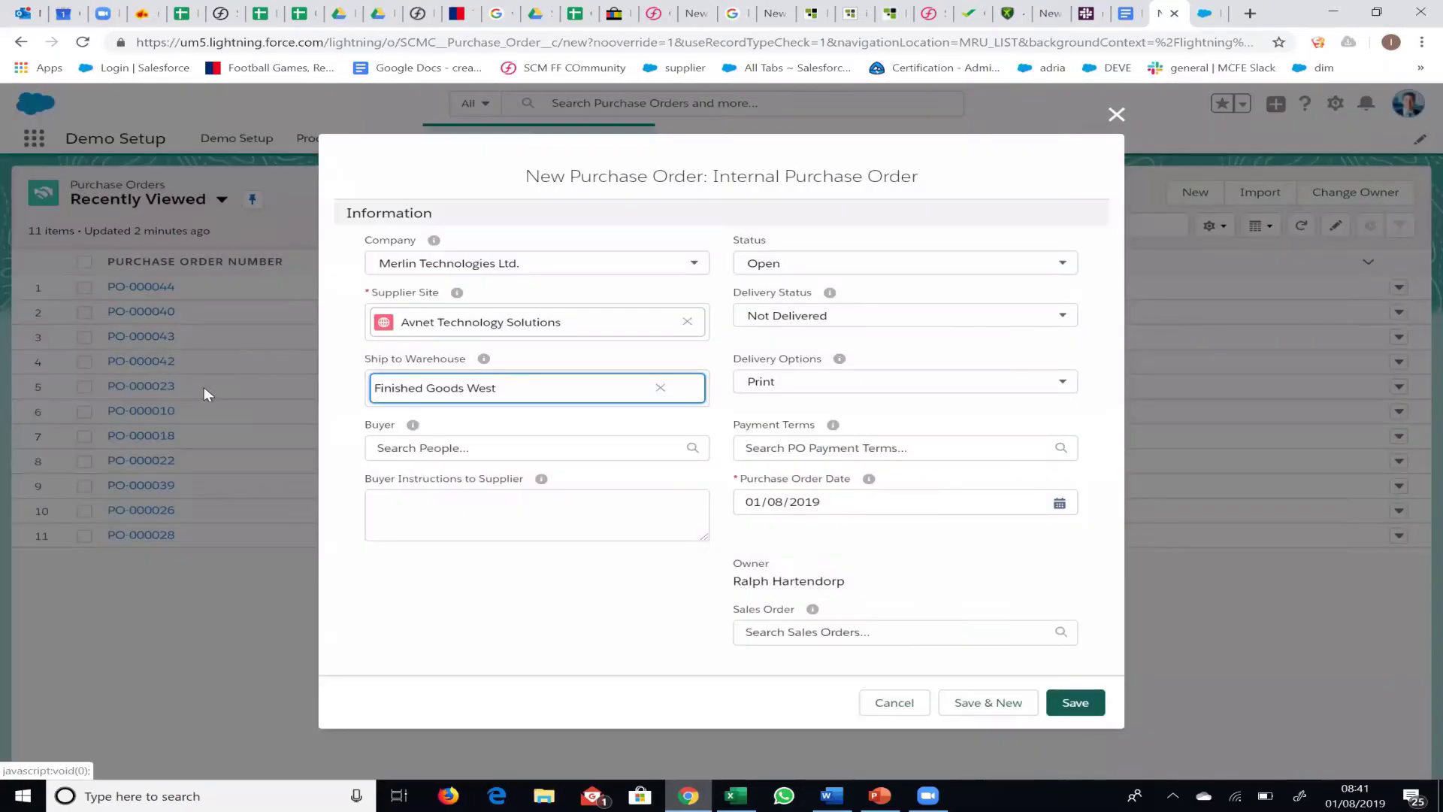
# - Assign the suggested person as the buyer and save the purchase order
pyautogui.click(433, 446)
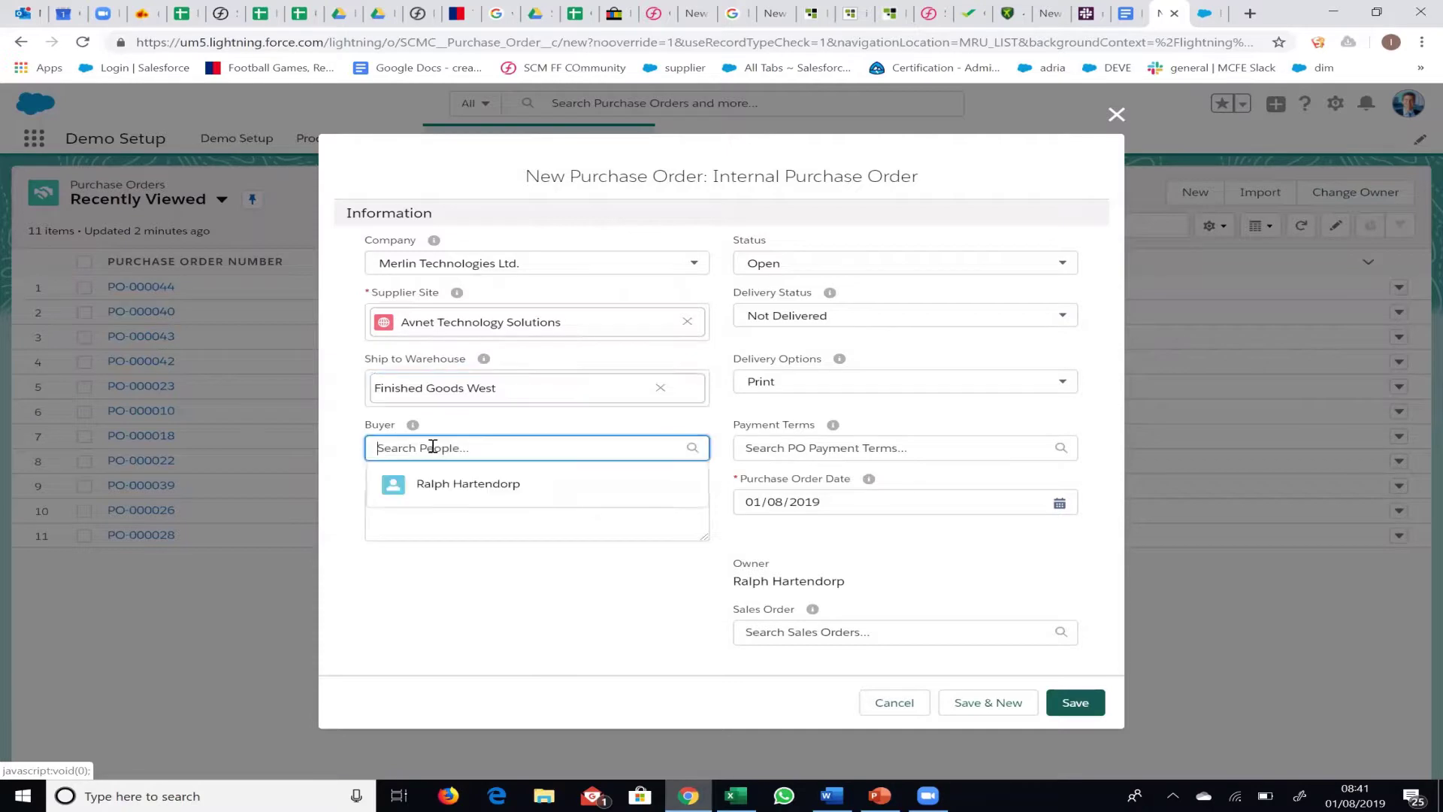
pyautogui.click(462, 499)
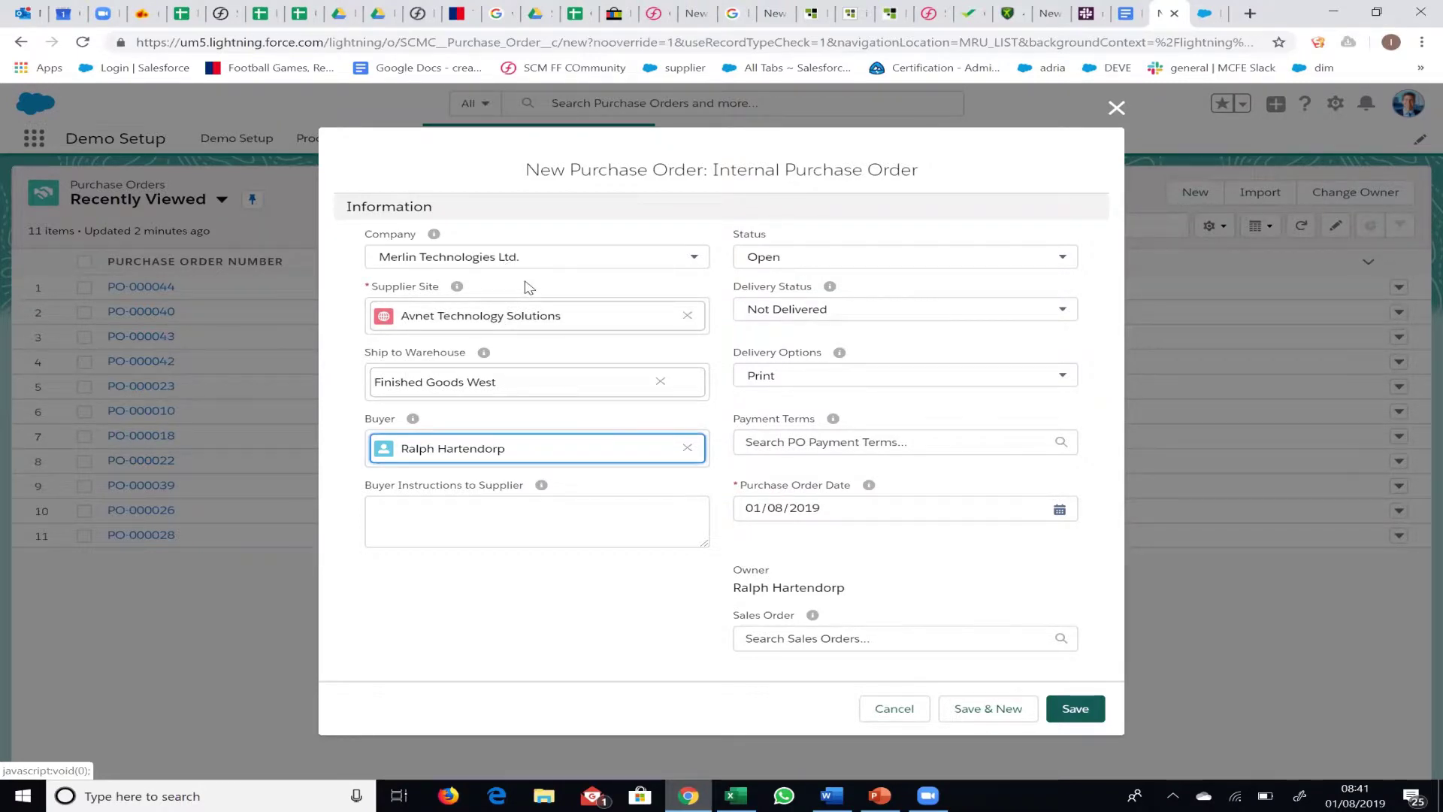
pyautogui.click(1077, 715)
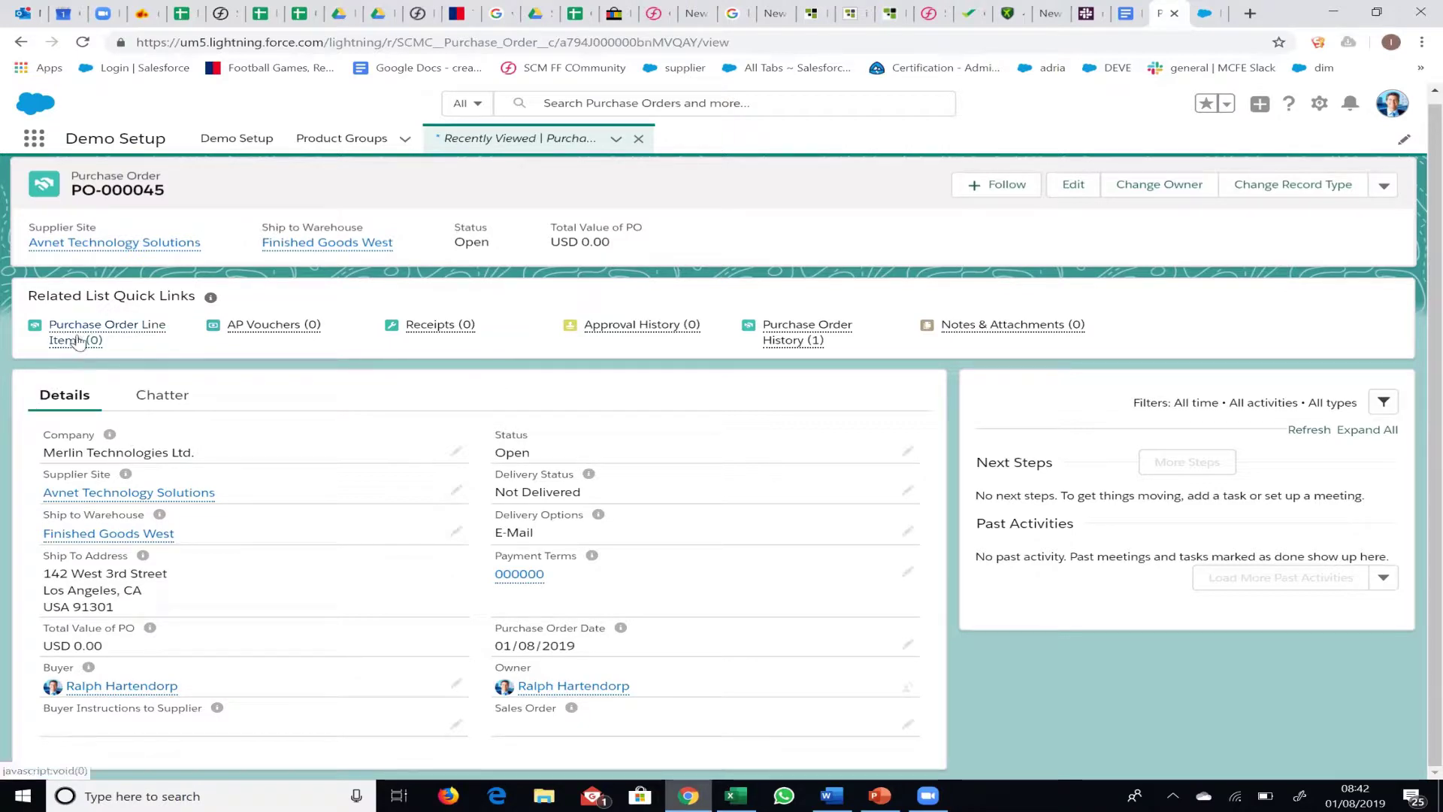
# - Open the purchase order's line items and start a new line of record type Item
pyautogui.moveTo(79, 341)
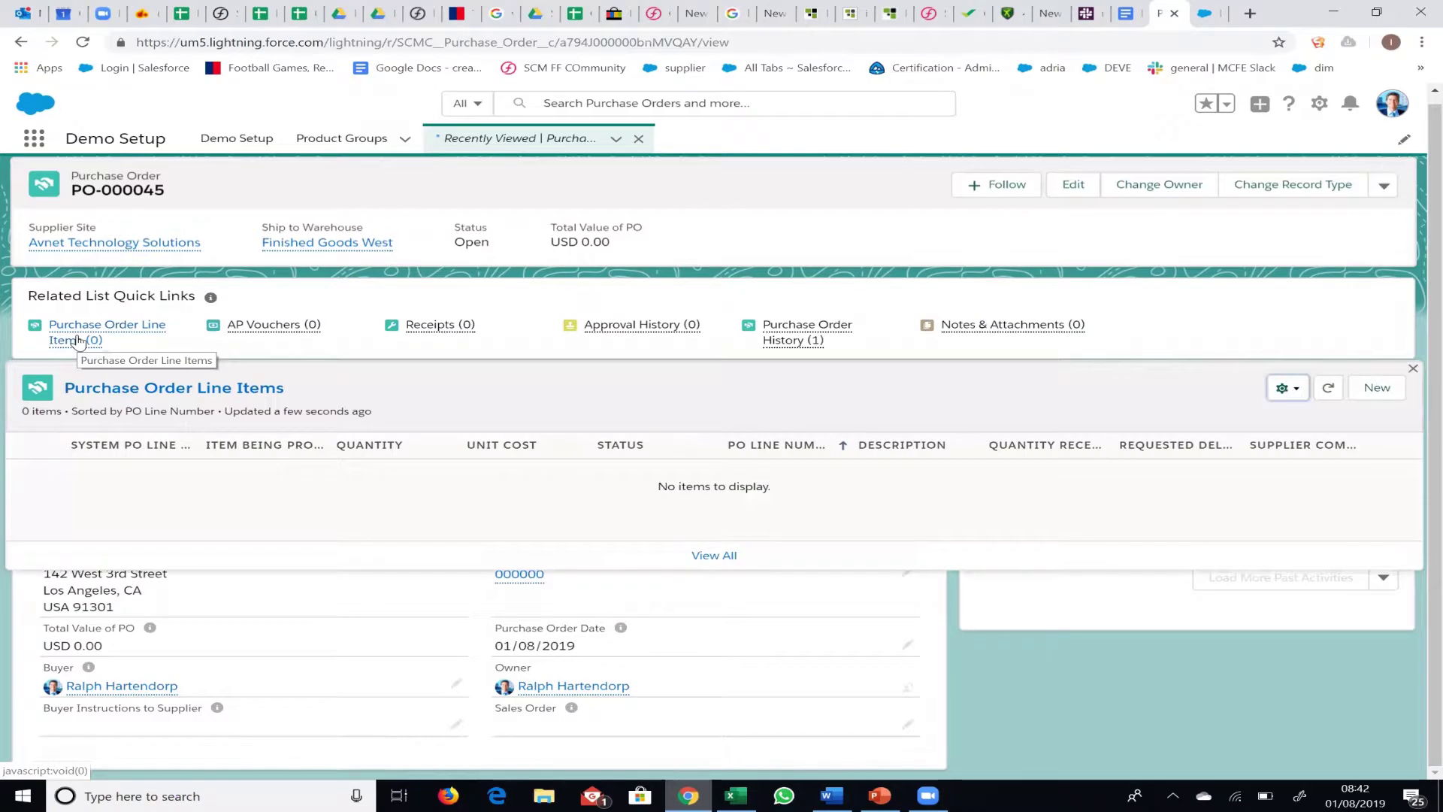
pyautogui.click(79, 341)
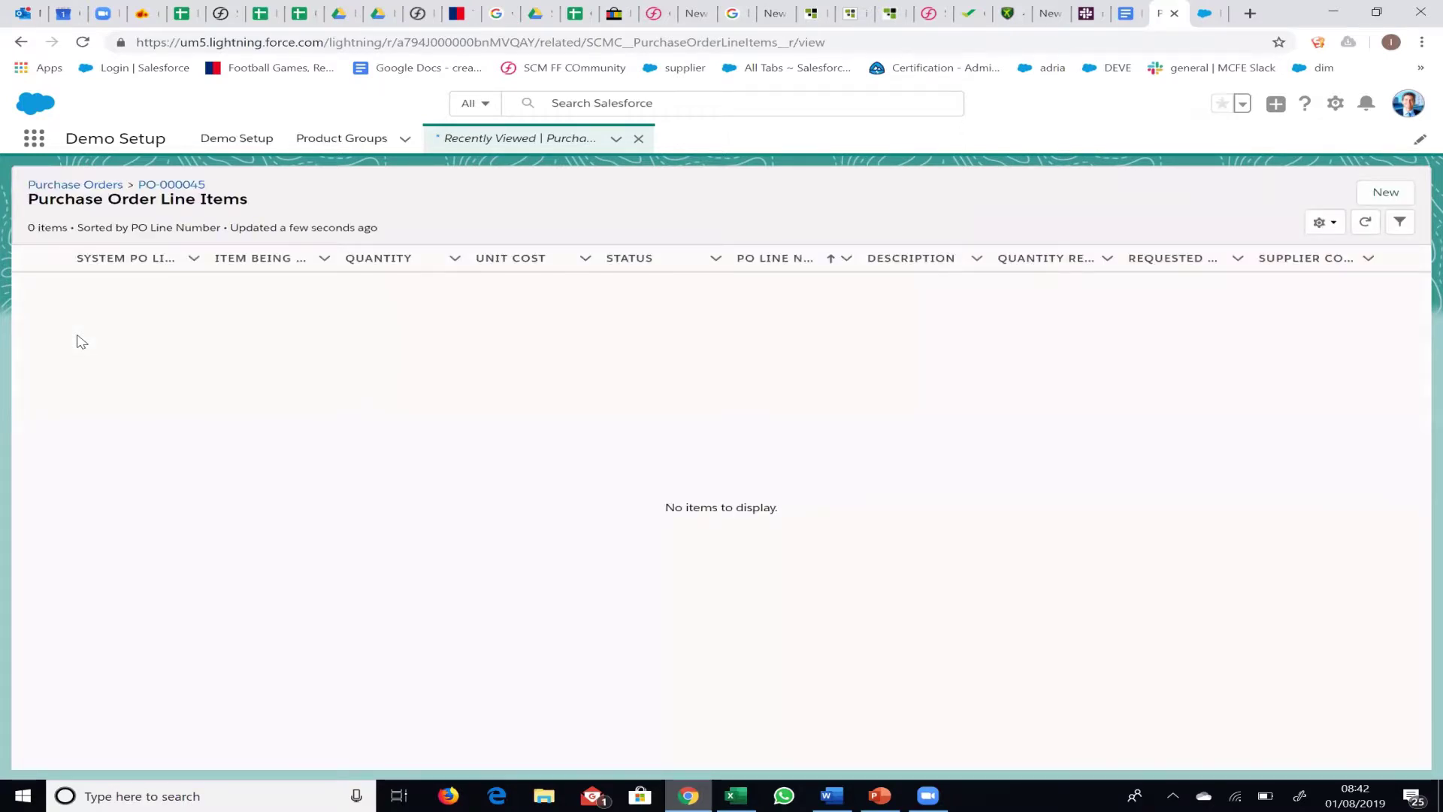
pyautogui.click(1383, 192)
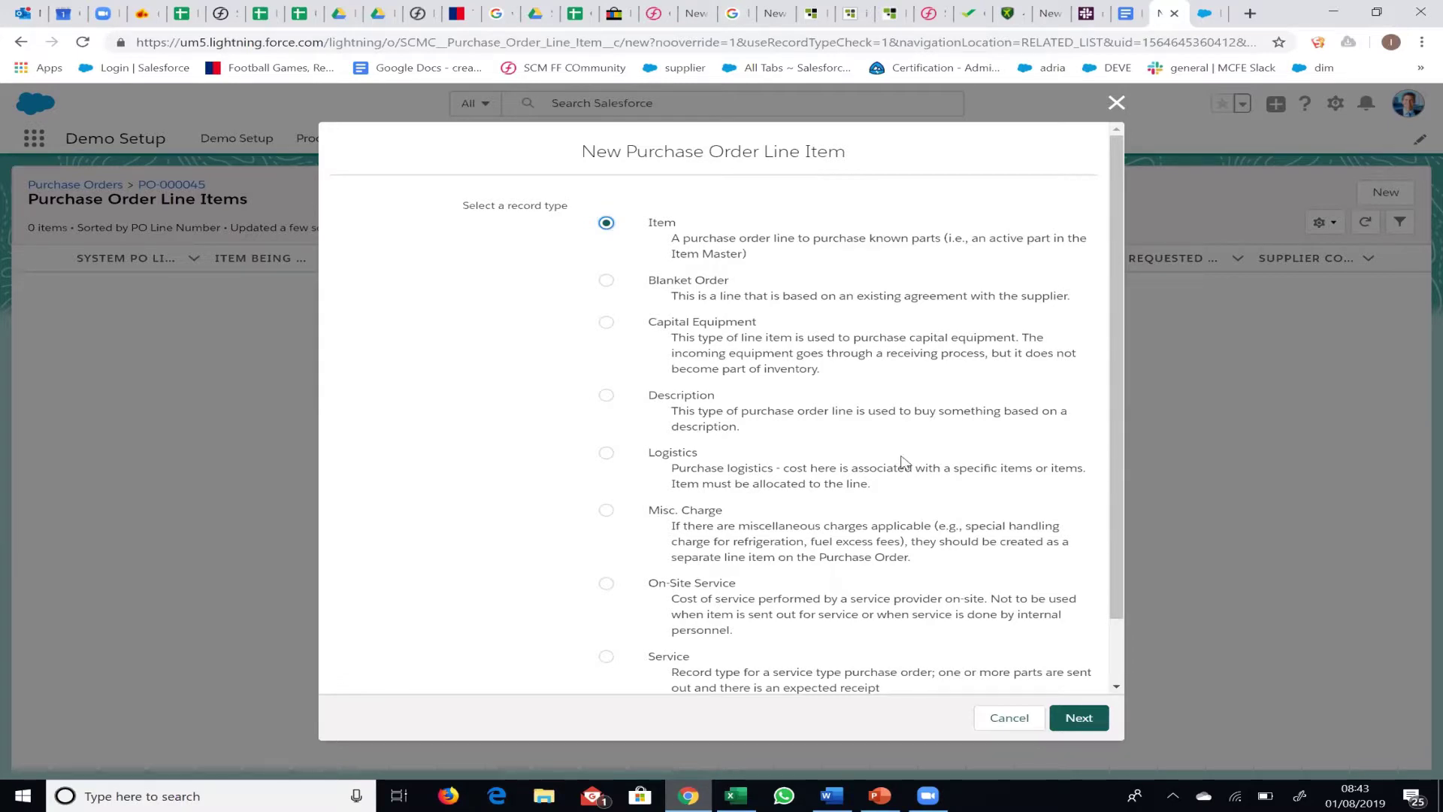
pyautogui.scroll(-1, 904, 462)
pyautogui.scroll(1, 905, 461)
pyautogui.click(1080, 720)
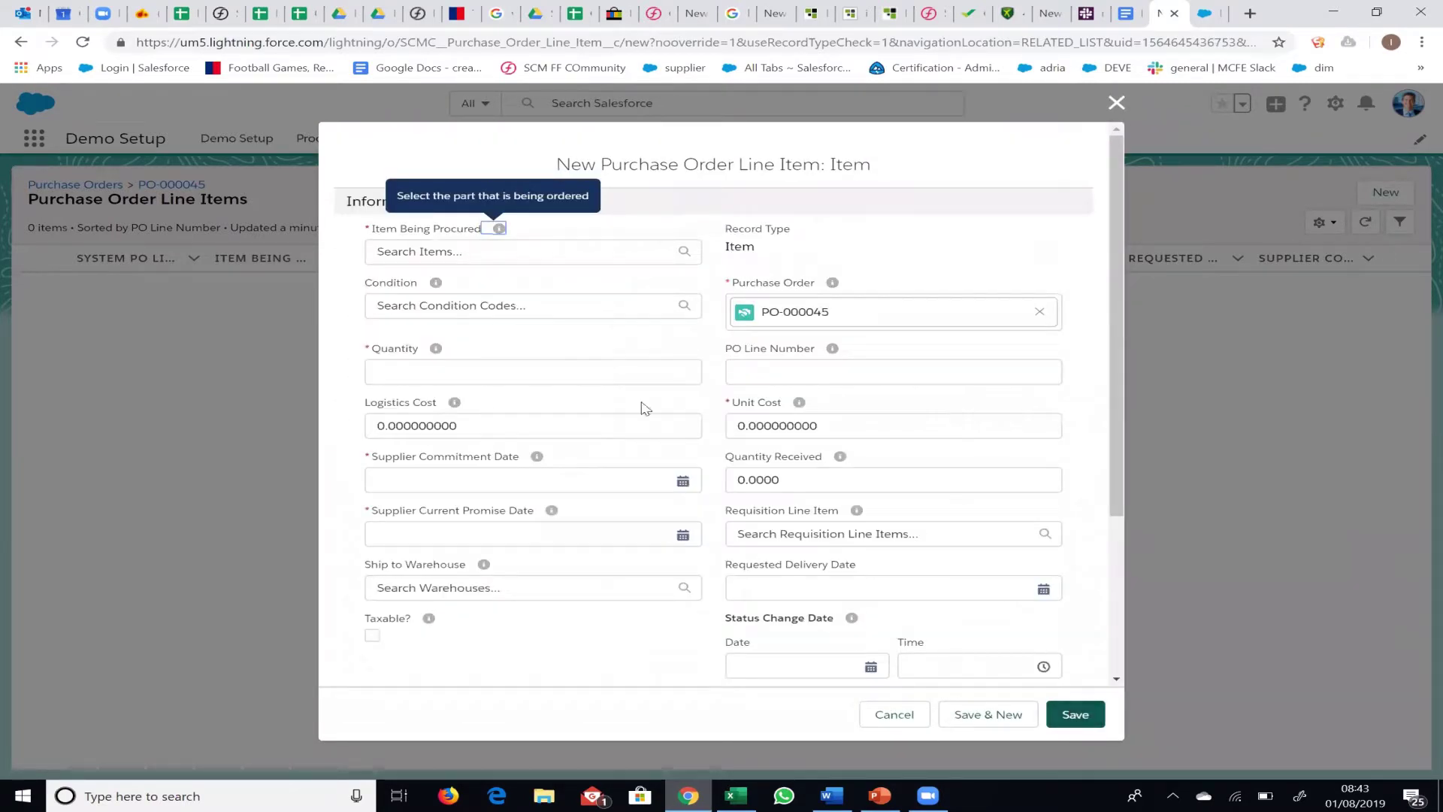
# - Set the line's item being procured to Test item with a quantity of 2
pyautogui.click(455, 250)
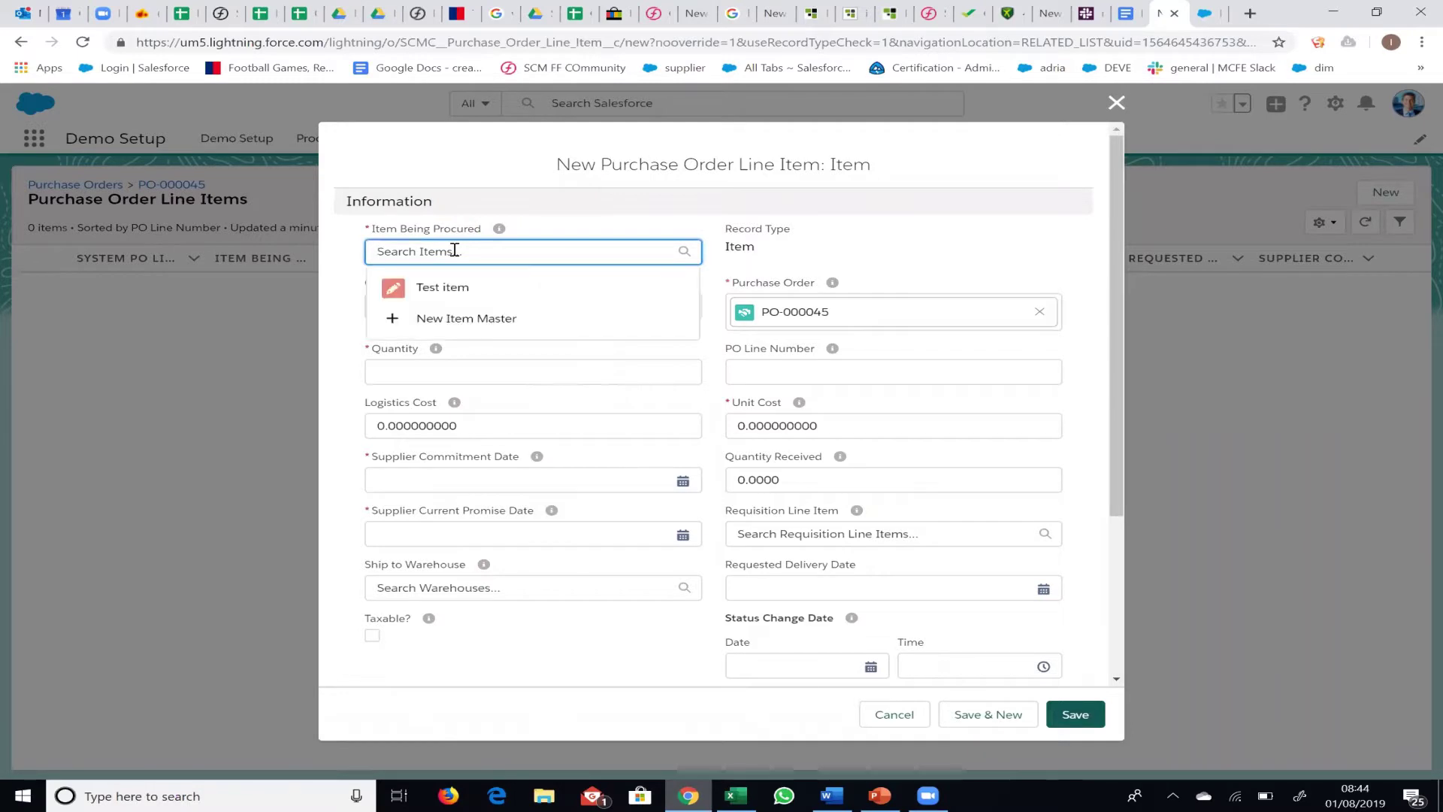
pyautogui.click(449, 289)
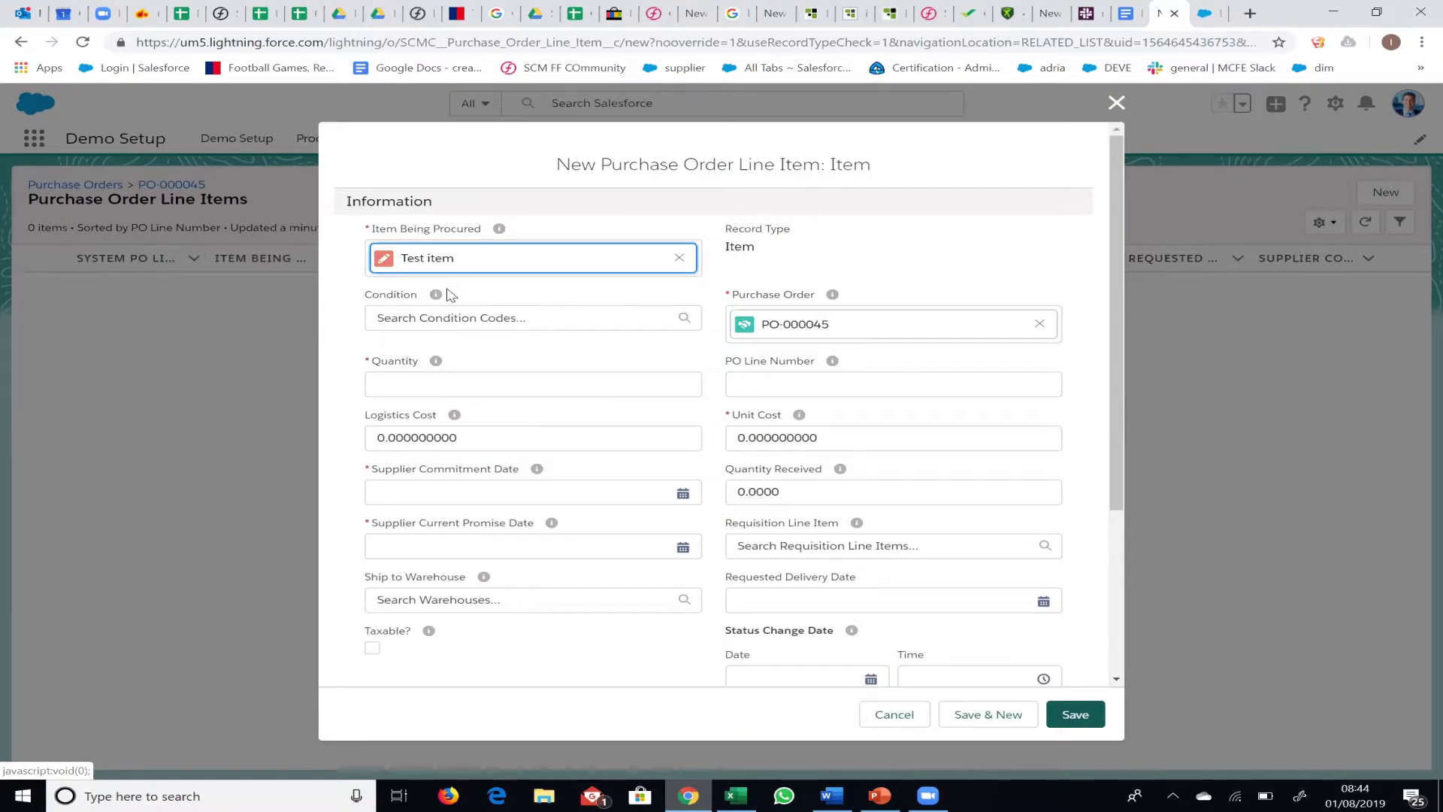
pyautogui.click(420, 382)
pyautogui.write('2')
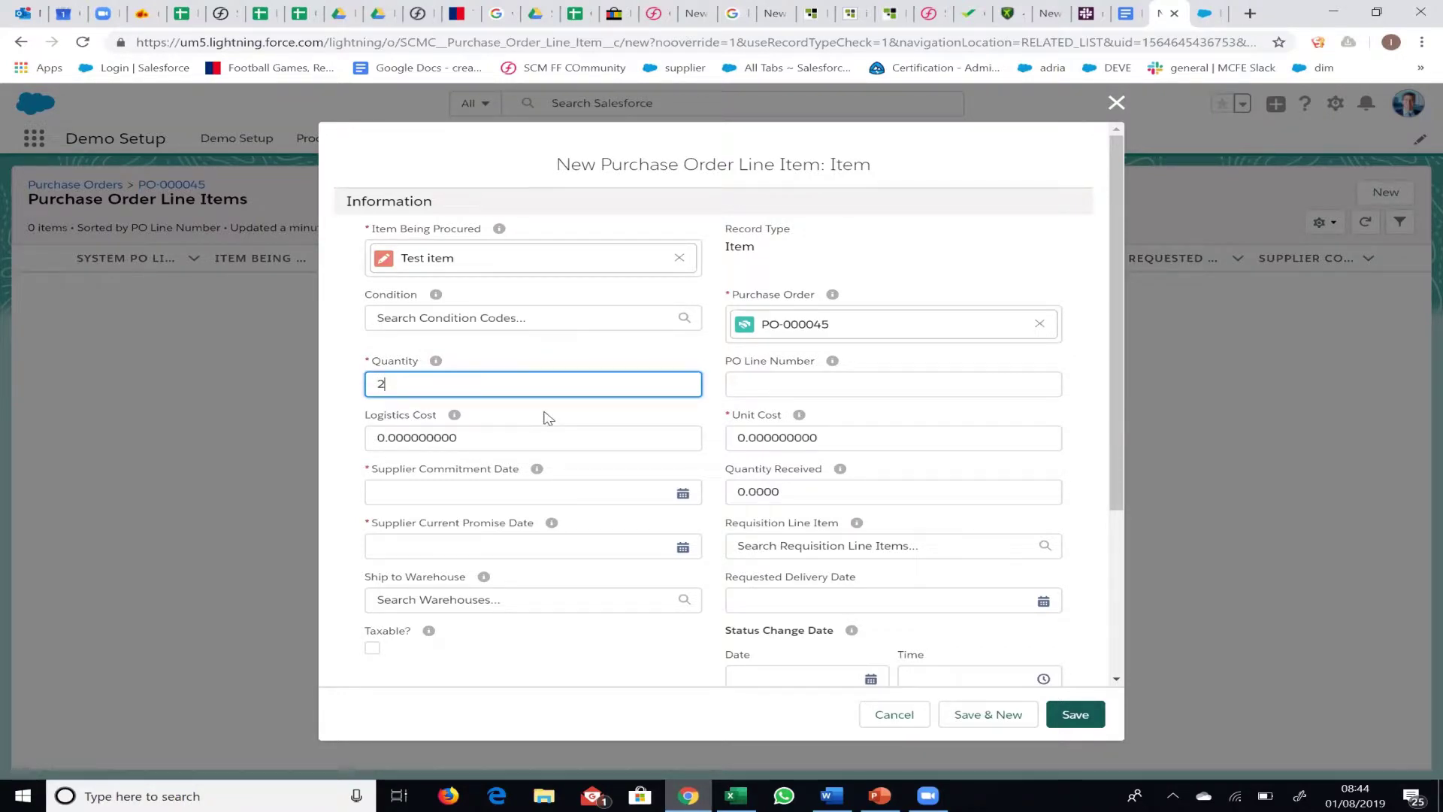
# - Set the supplier commitment date to 08/08/2019 and the supplier current promise date to 15/08/2019
pyautogui.click(682, 494)
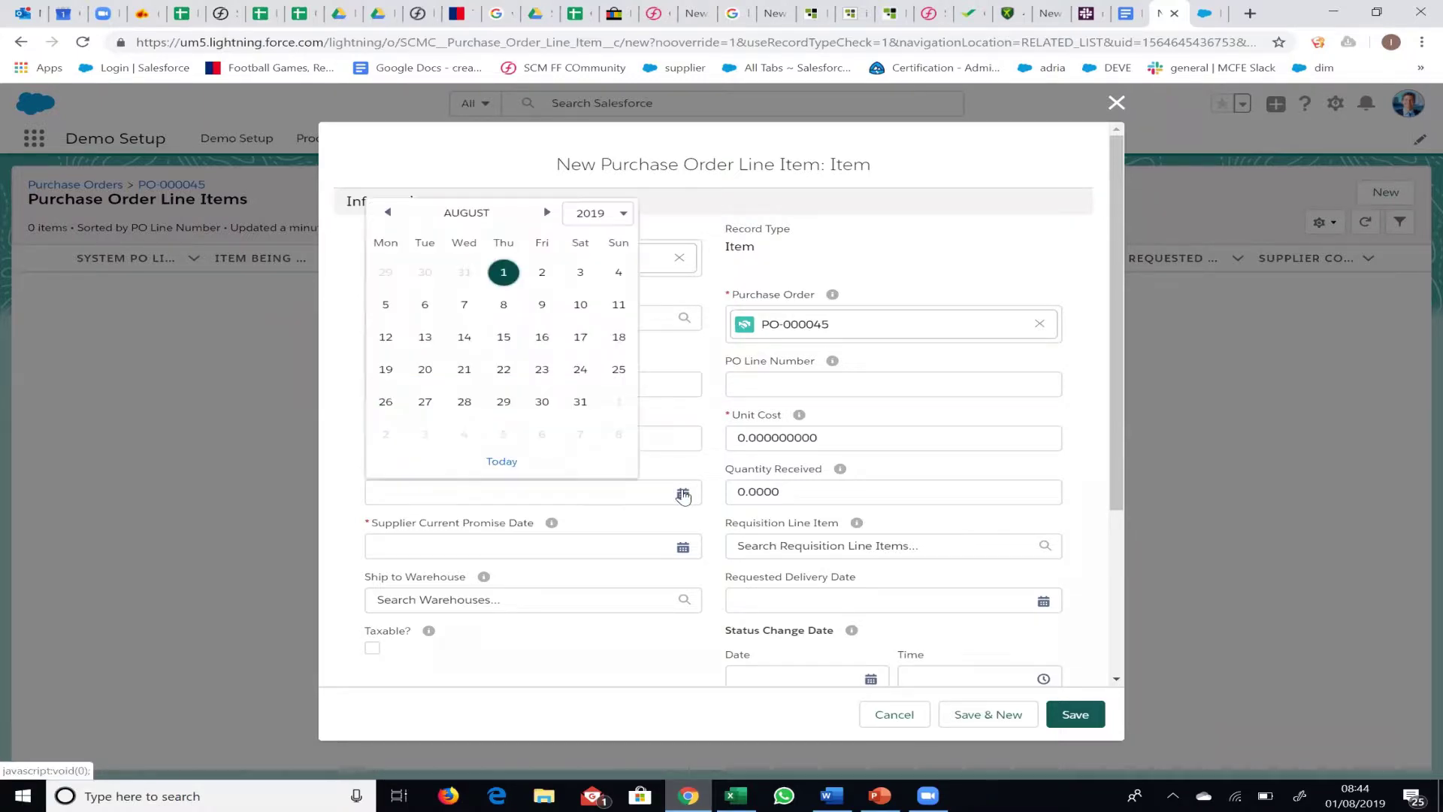
pyautogui.click(503, 304)
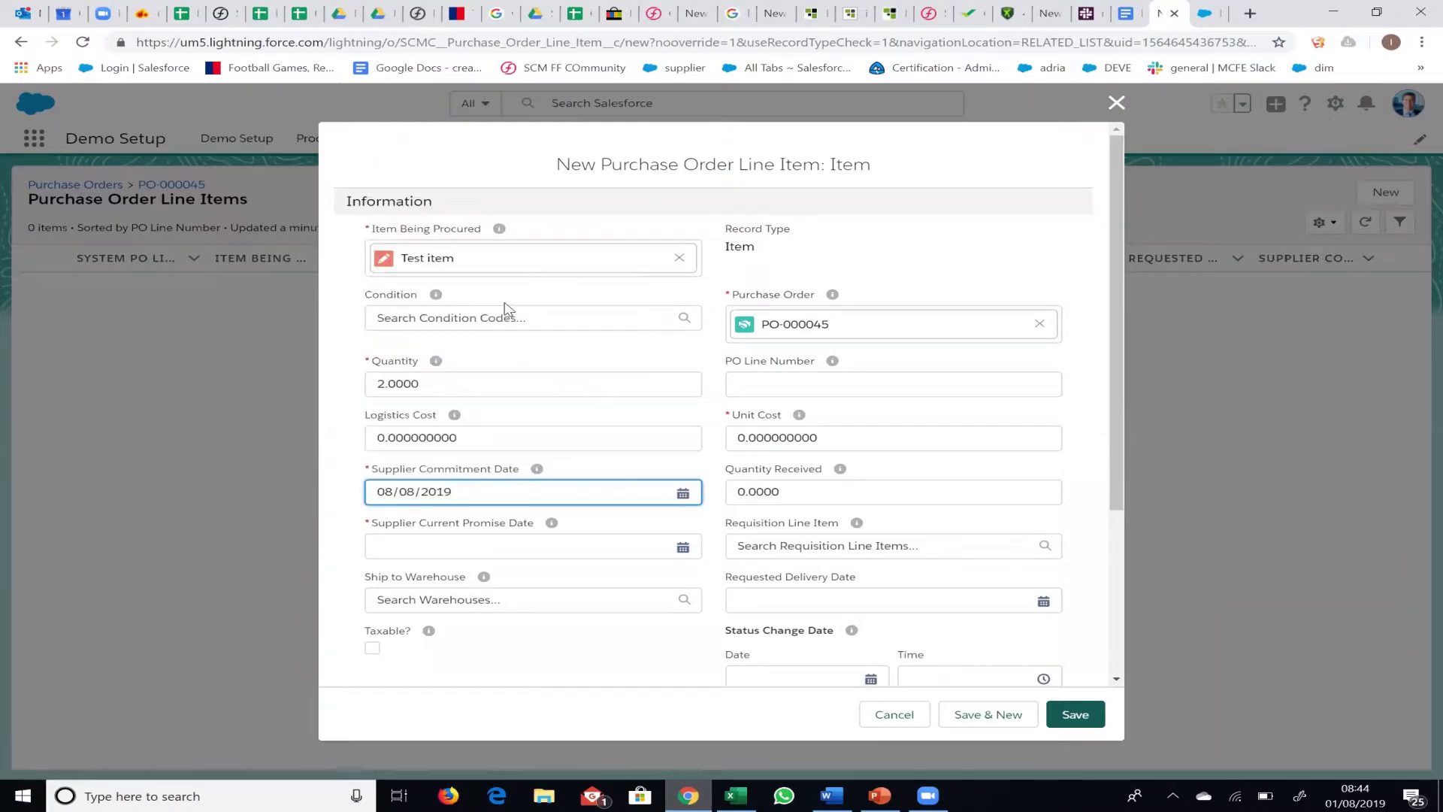
pyautogui.moveTo(538, 472)
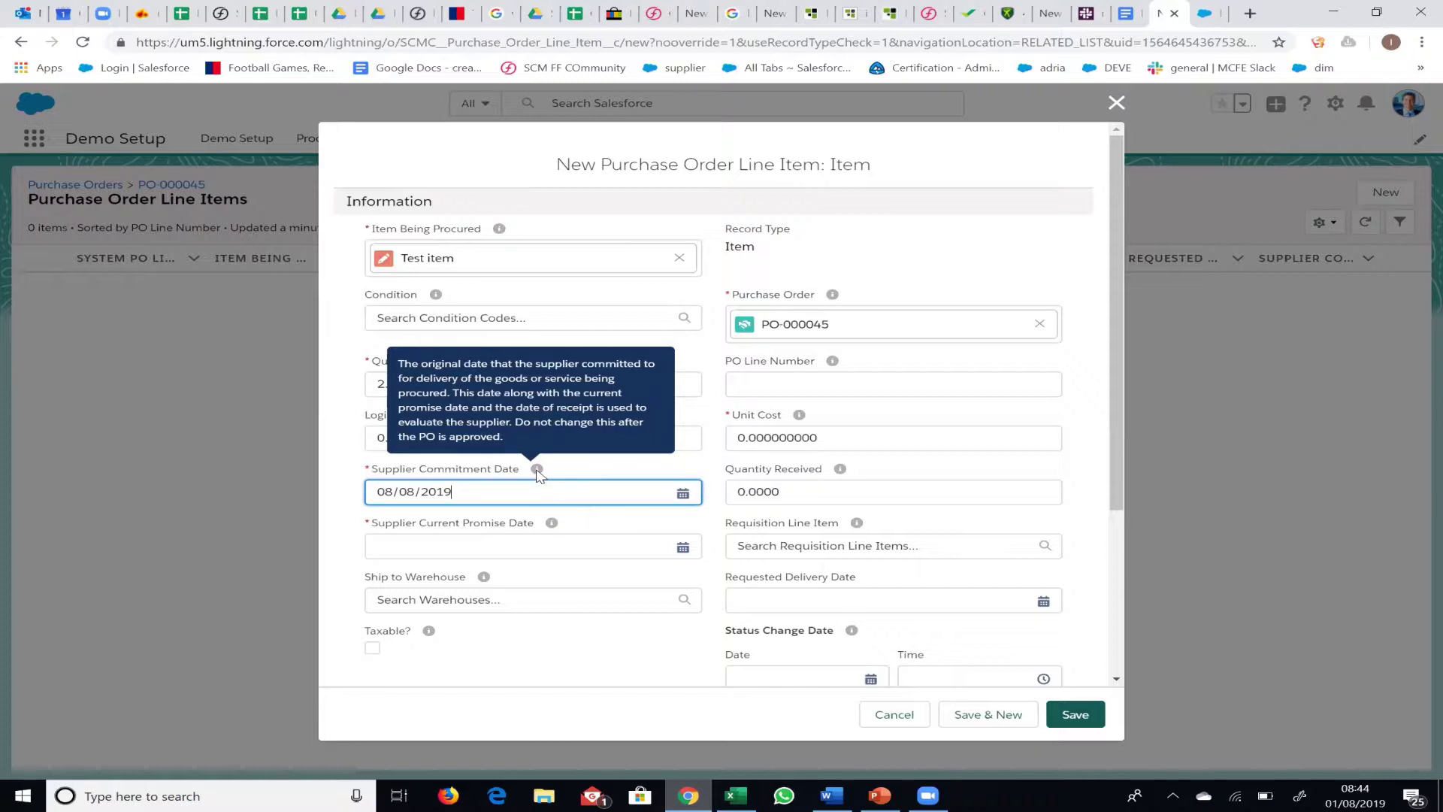
pyautogui.moveTo(552, 526)
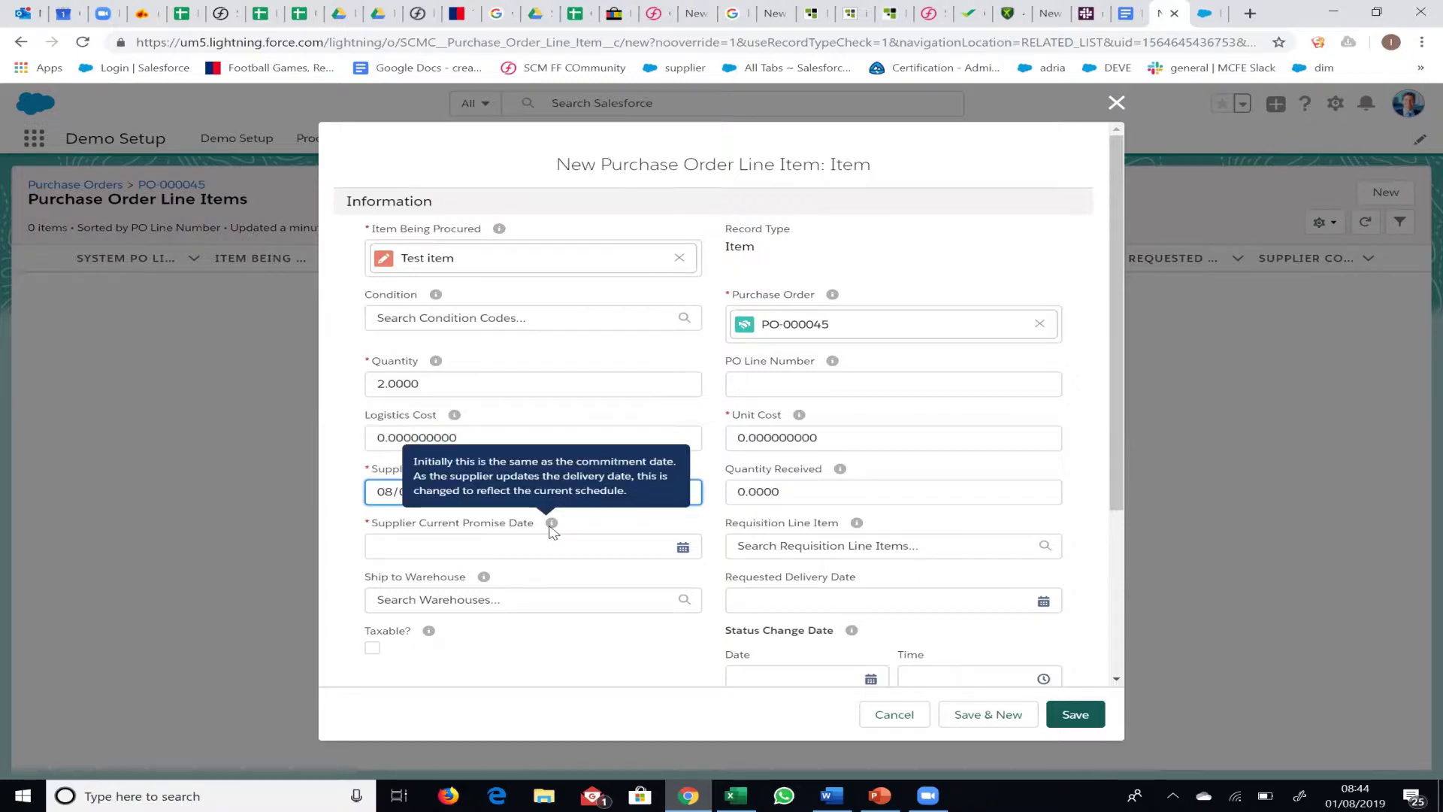
pyautogui.click(494, 549)
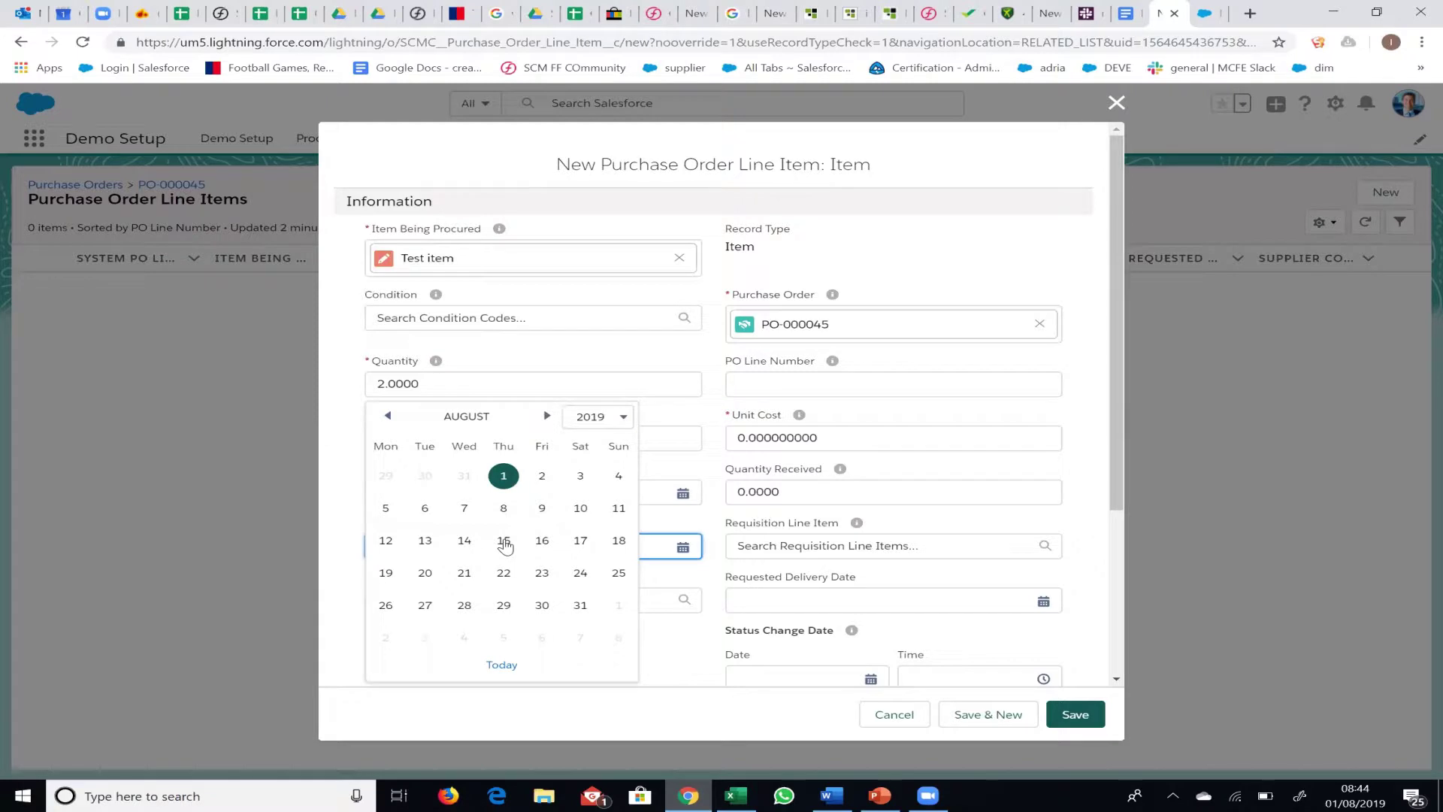
pyautogui.click(505, 542)
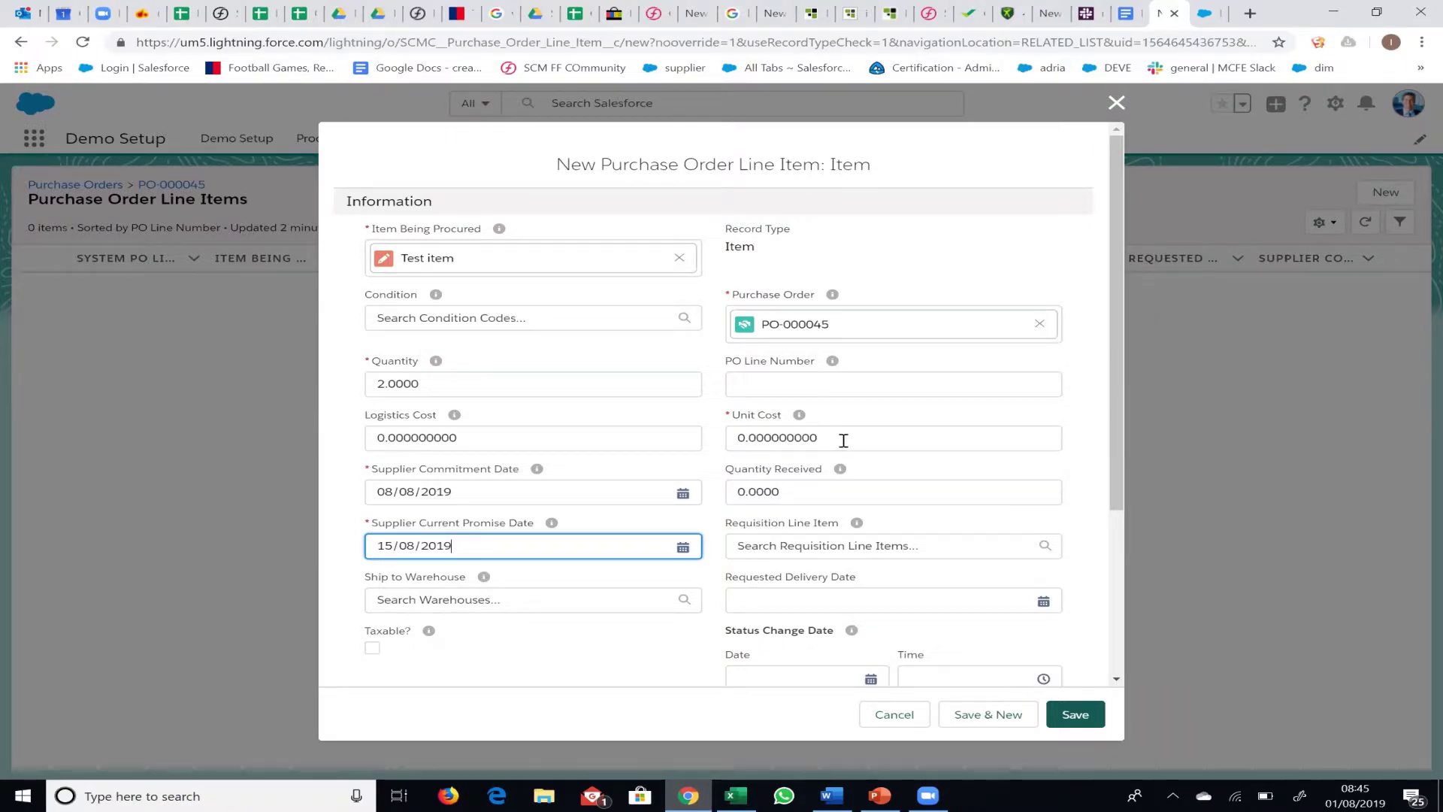
# - Review the remaining line item fields, including unit cost and accounting, and save the purchase order line item
pyautogui.click(791, 440)
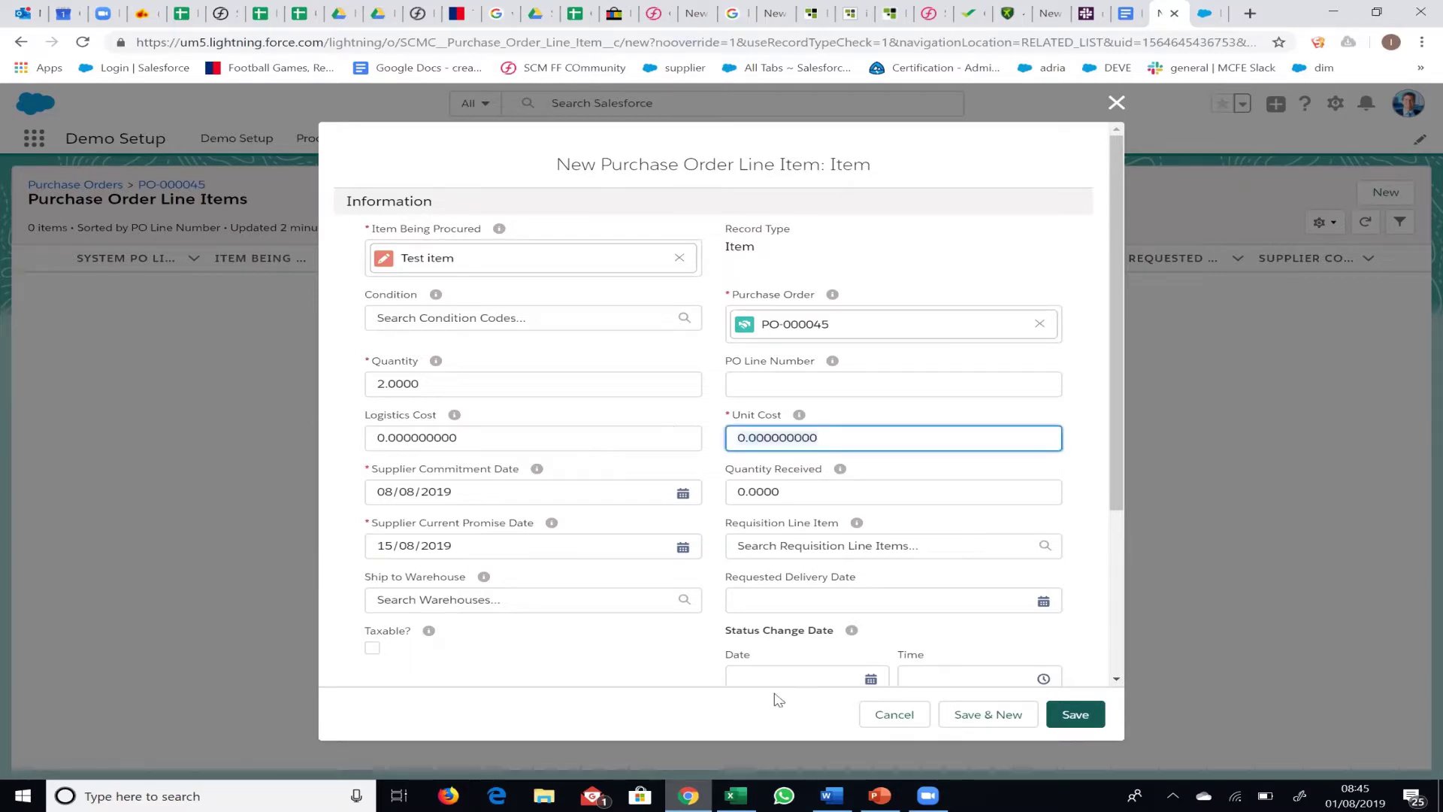
pyautogui.scroll(-1, 851, 627)
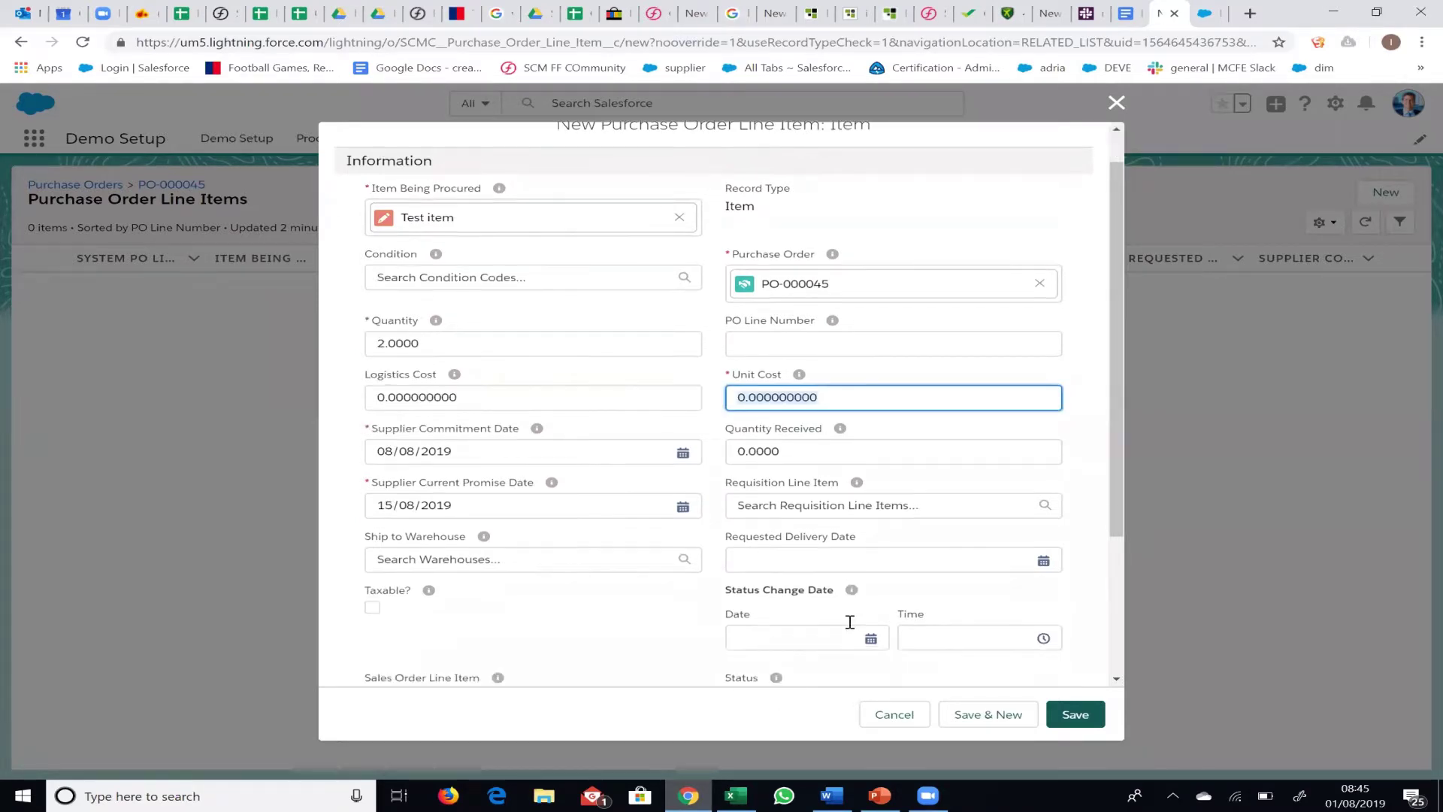
pyautogui.scroll(-3, 852, 629)
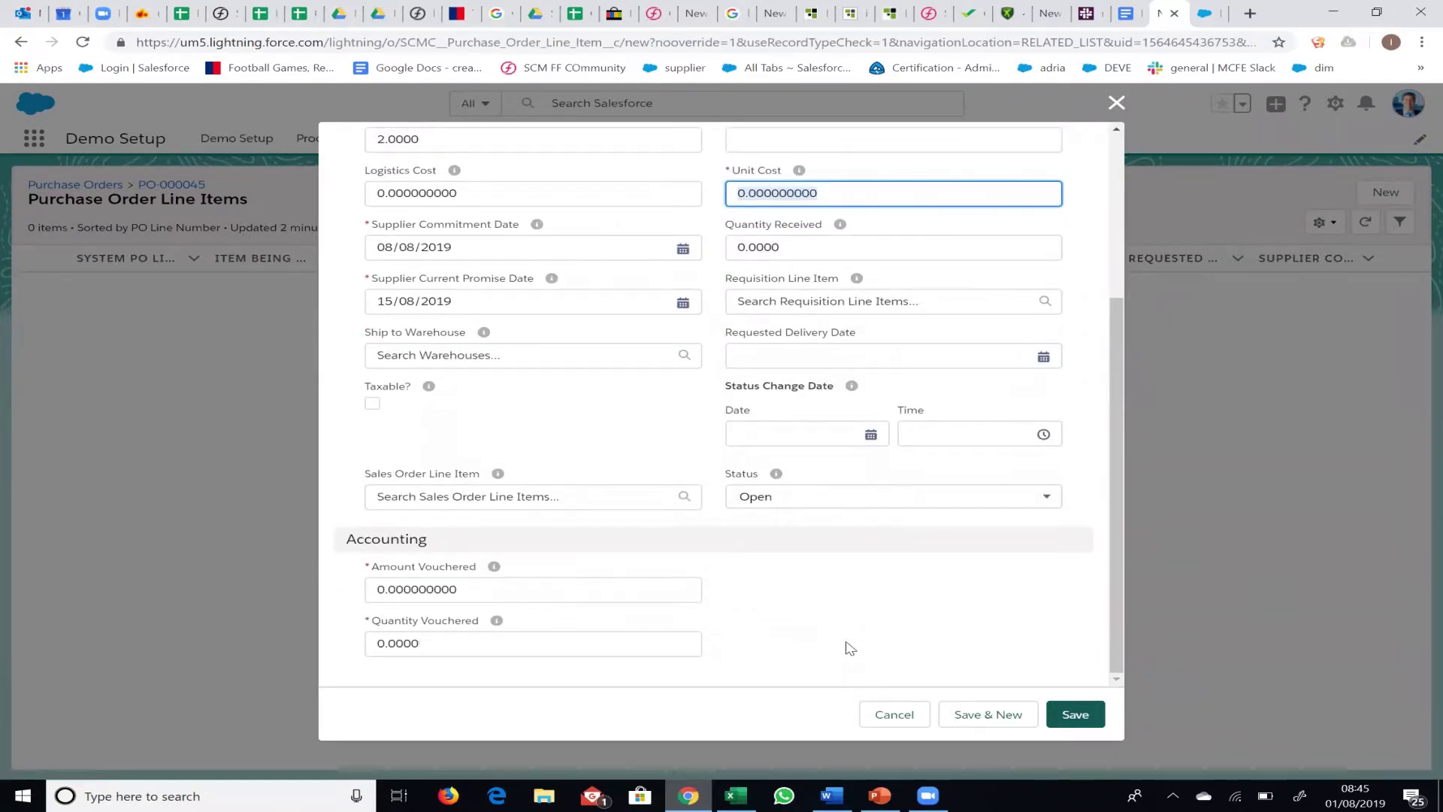
pyautogui.scroll(2, 848, 643)
pyautogui.scroll(2, 848, 641)
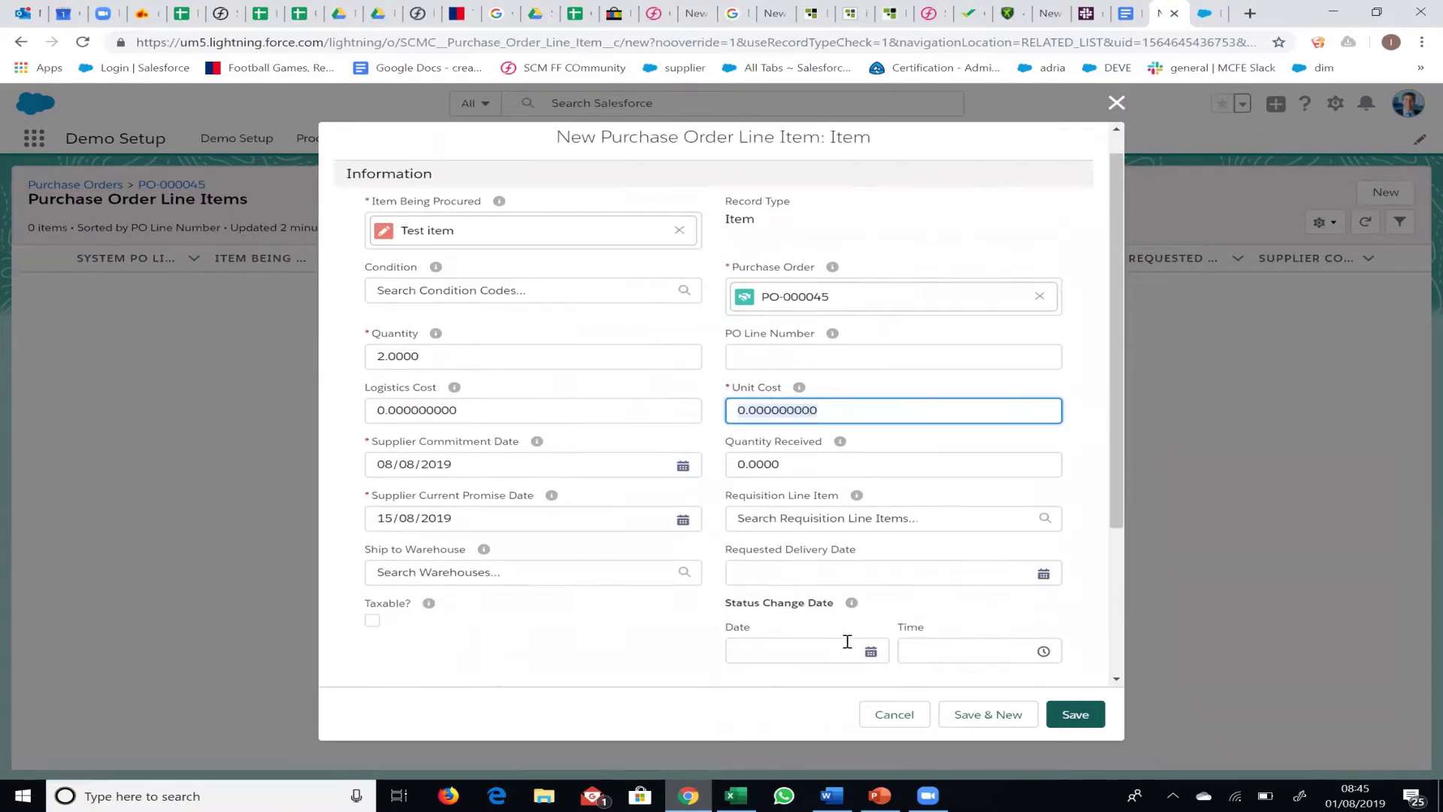
pyautogui.click(1072, 712)
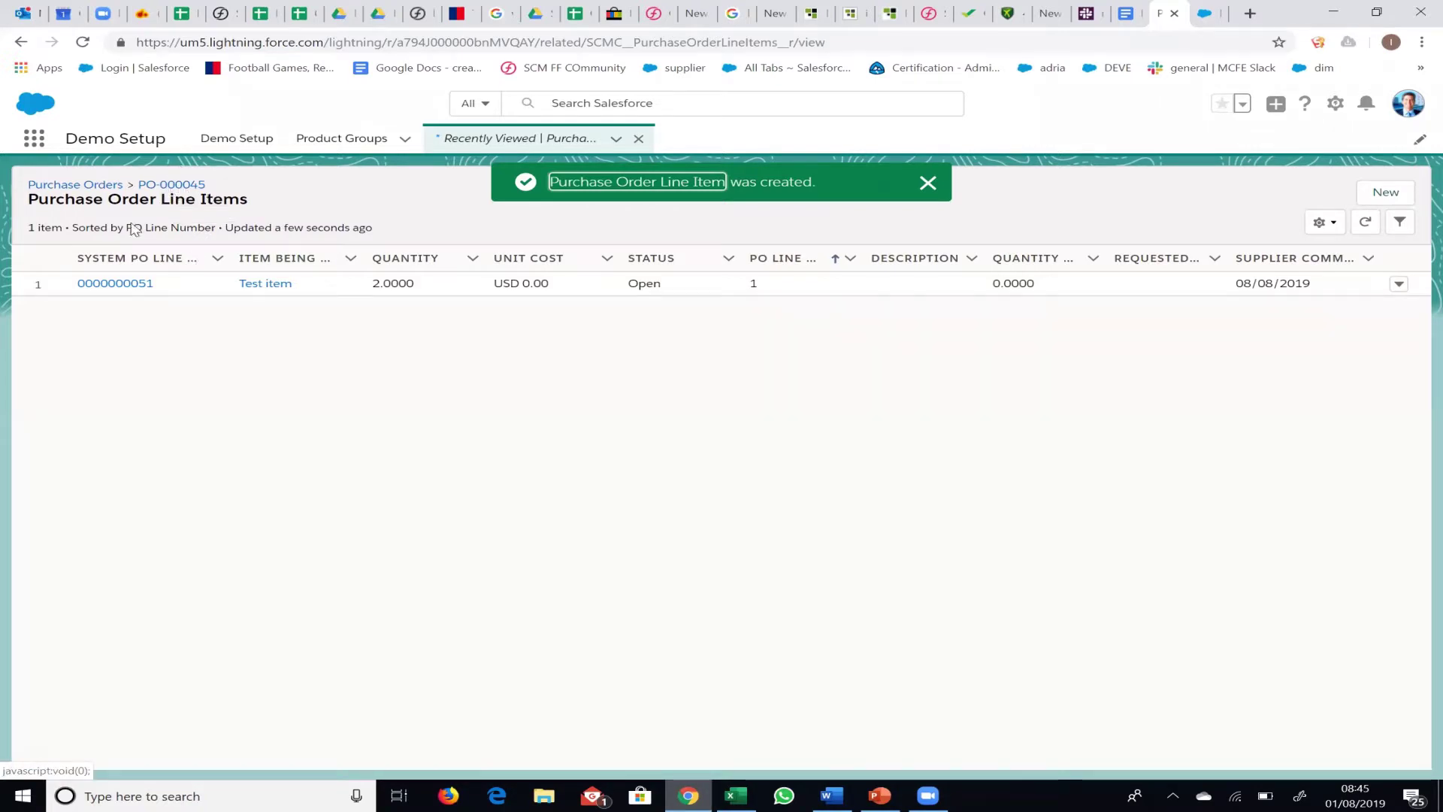
# - Run the Price action on the purchase order and check the unit cost of its line item
pyautogui.click(161, 184)
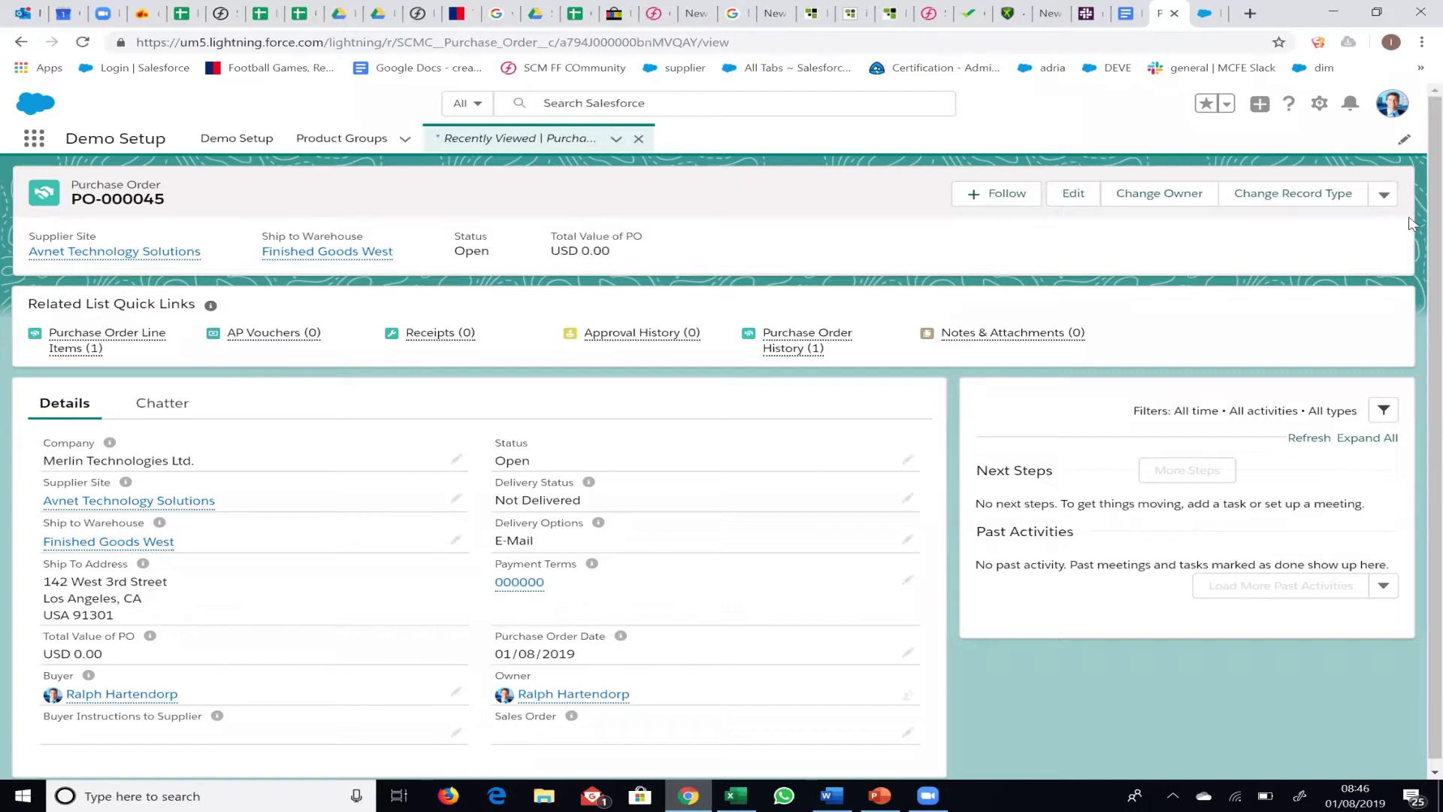
pyautogui.click(1387, 204)
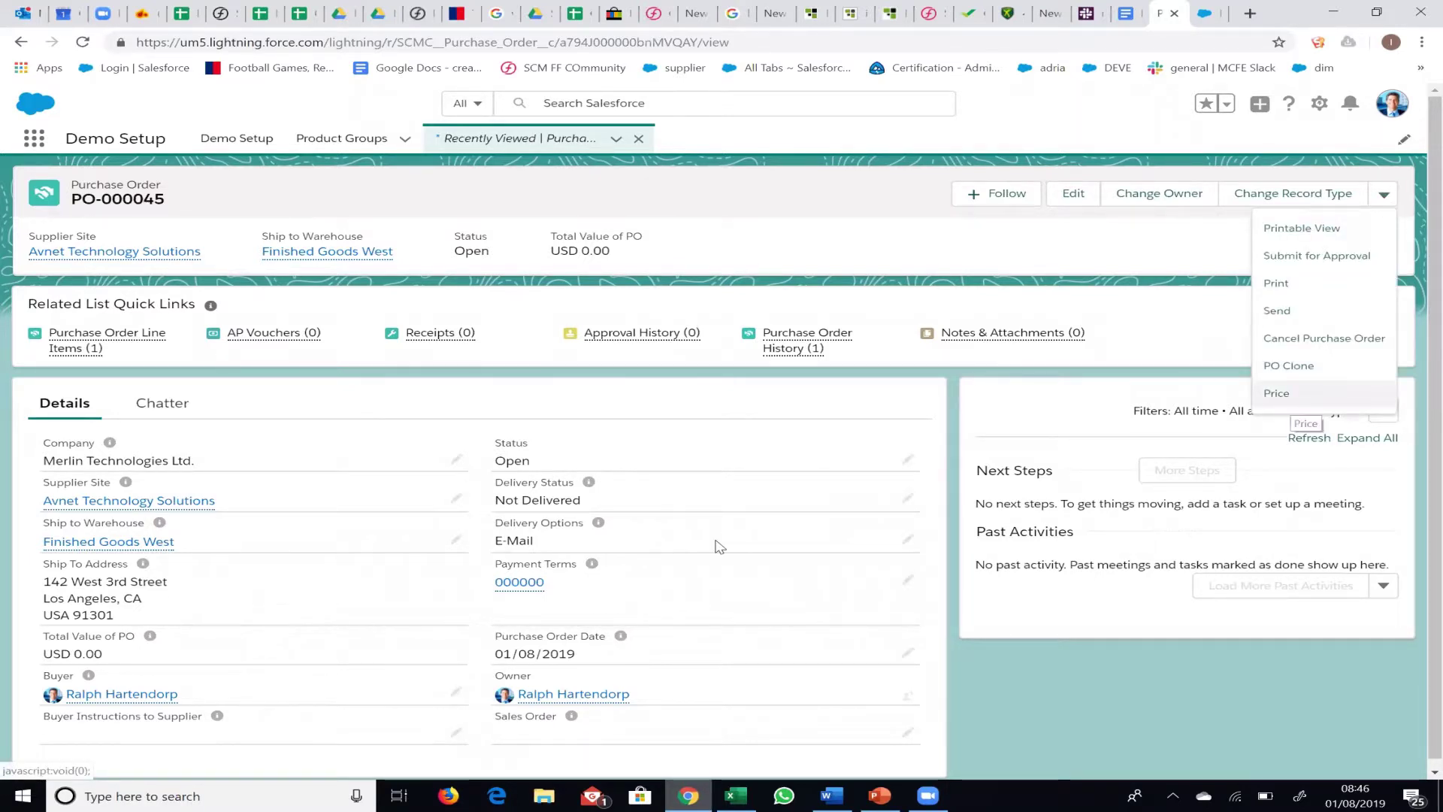
pyautogui.scroll(-1, 543, 553)
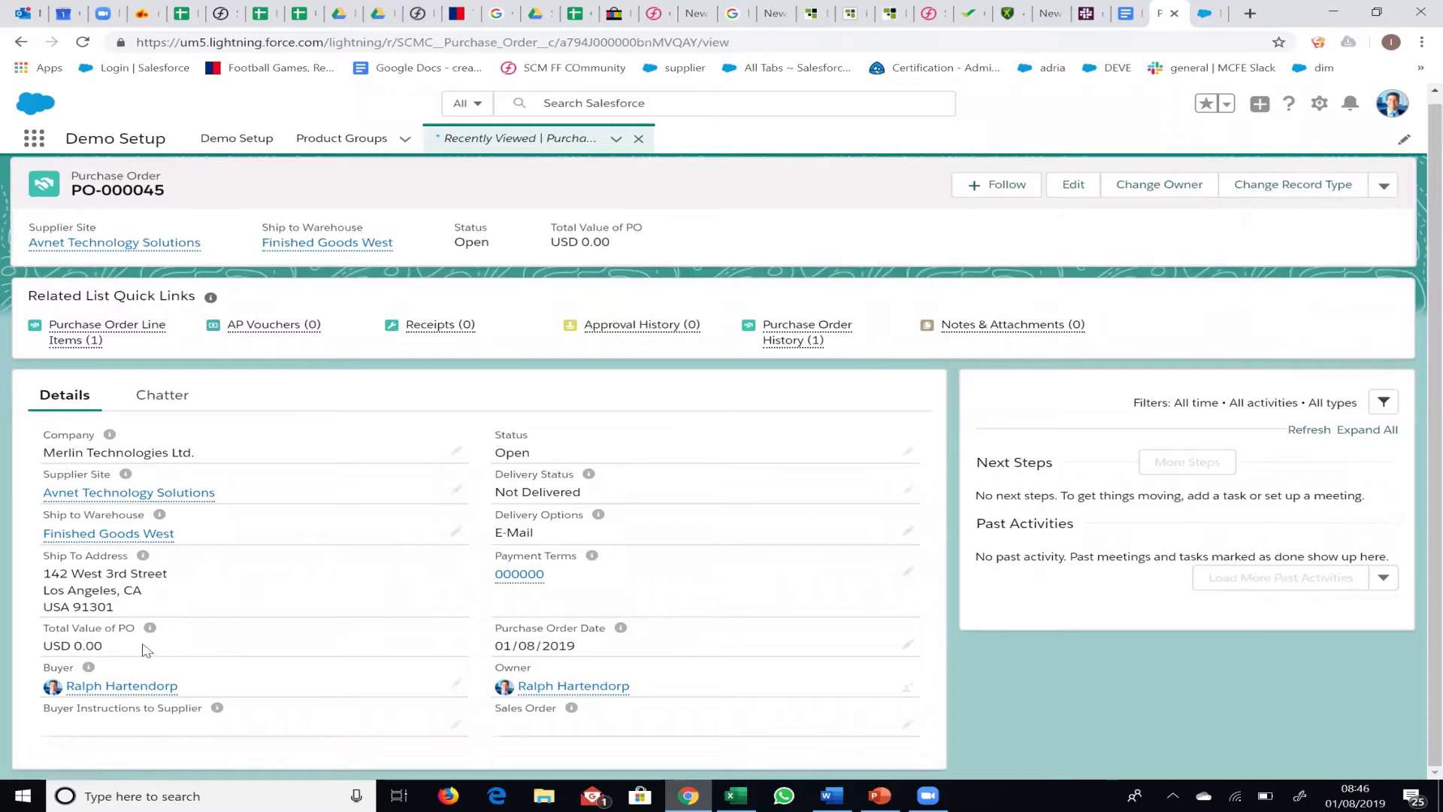
pyautogui.click(1385, 187)
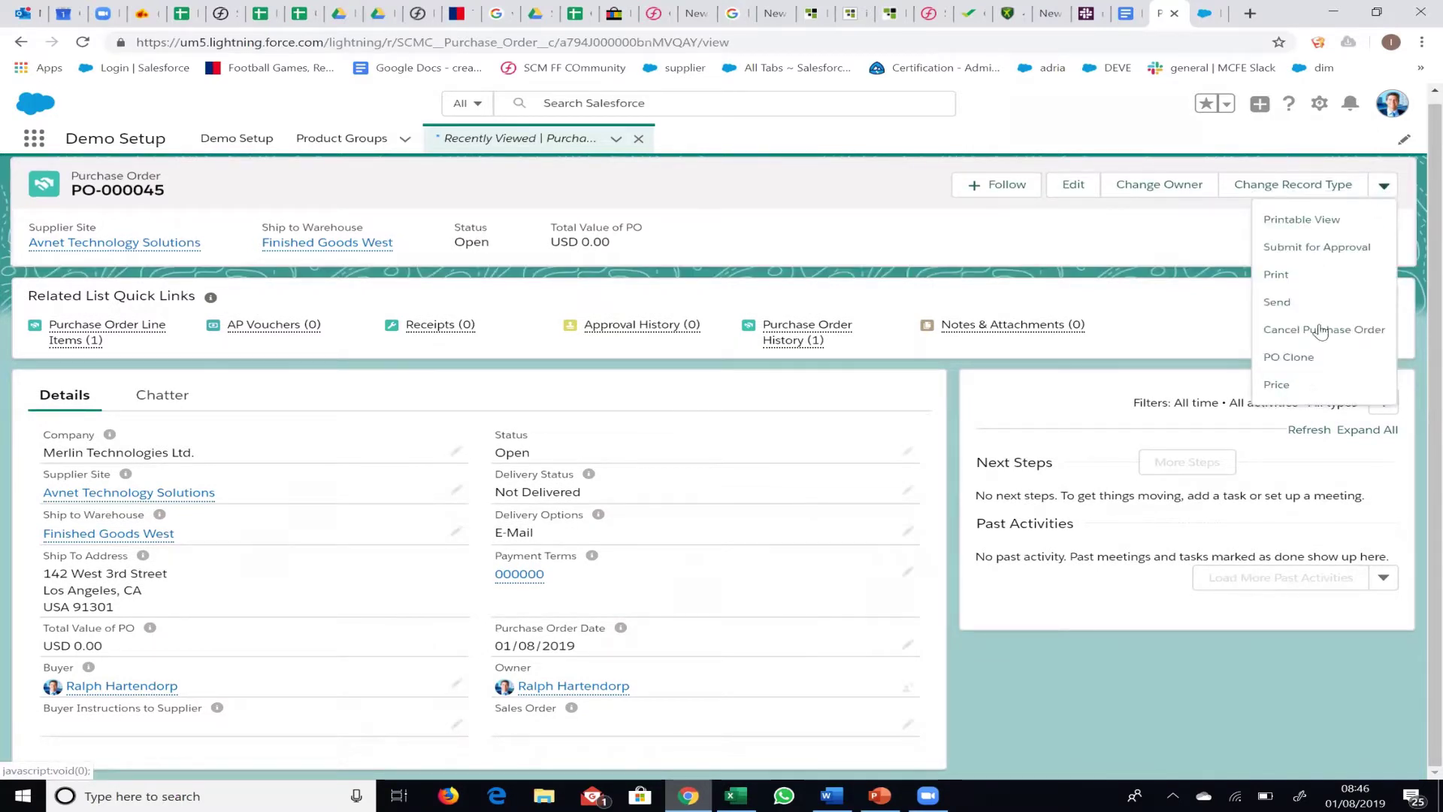
pyautogui.click(1305, 384)
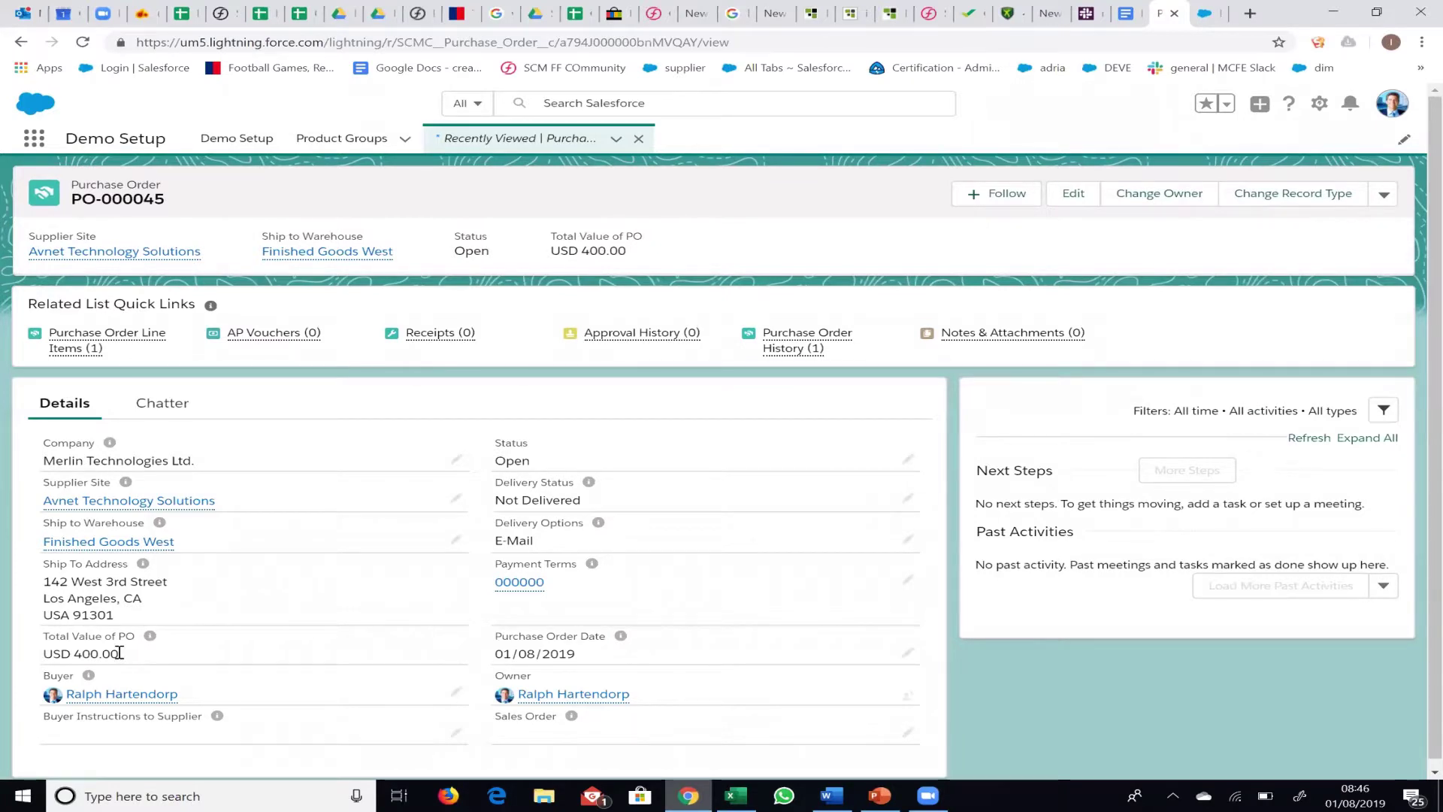
pyautogui.click(103, 343)
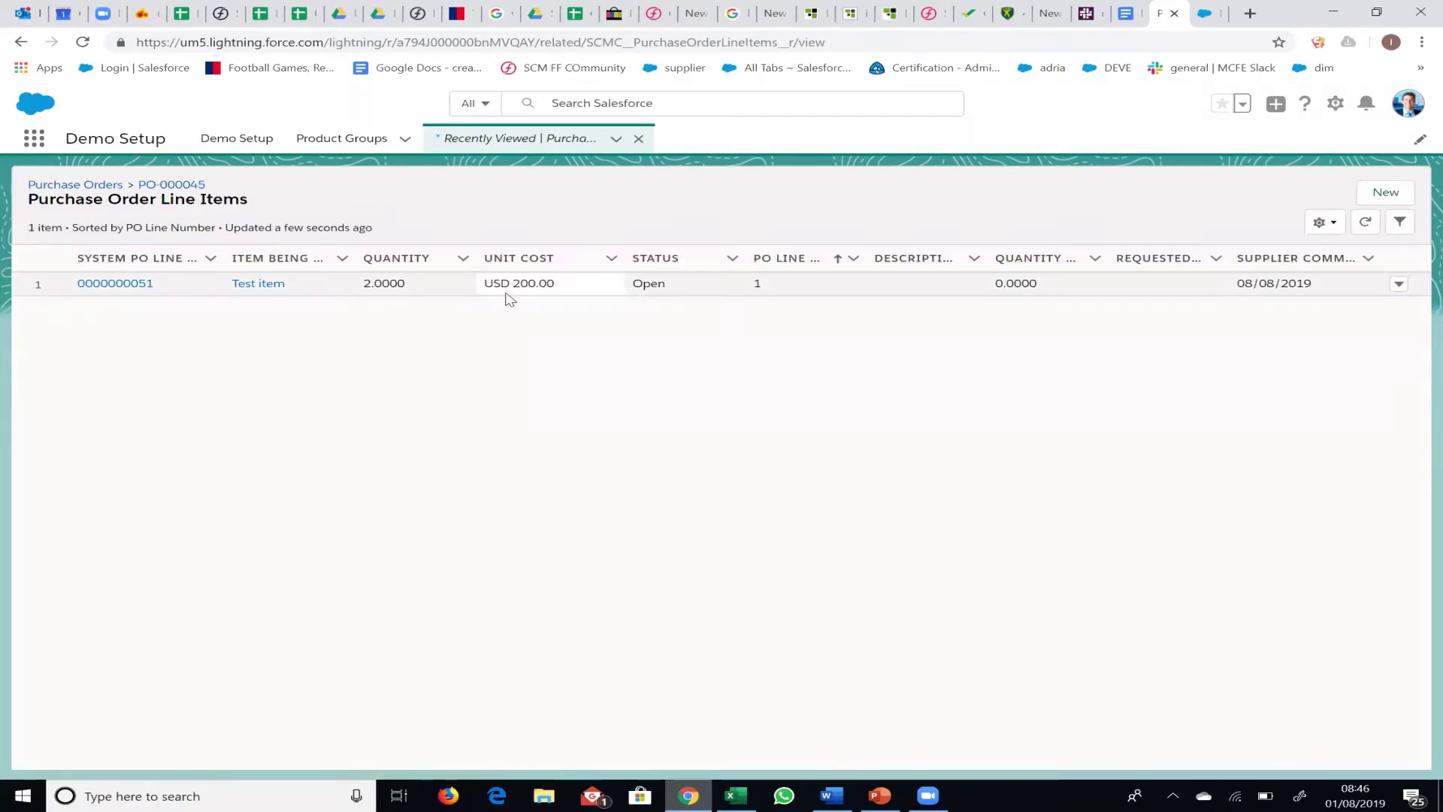
pyautogui.click(171, 185)
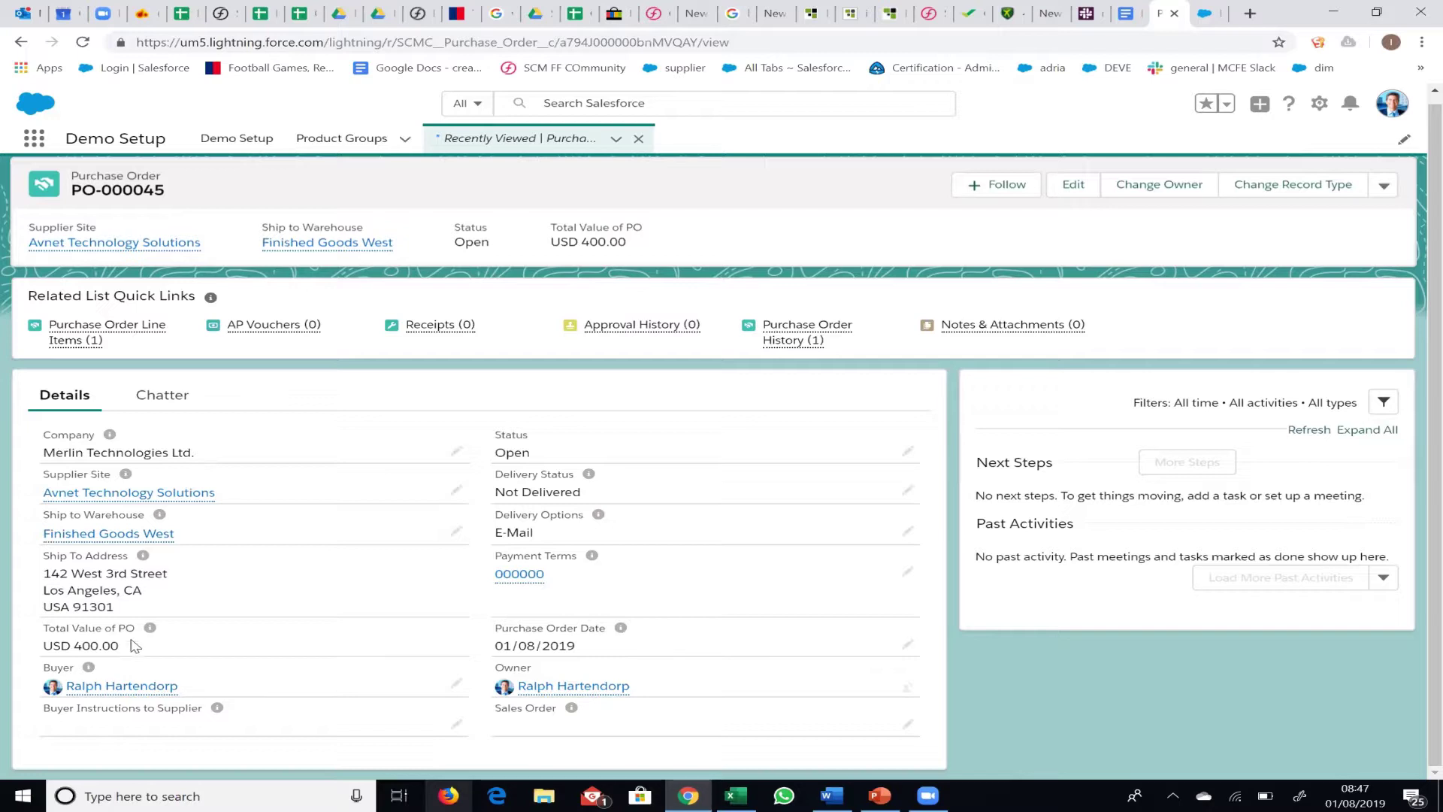
# - Submit the purchase order for approval without any comments
pyautogui.click(1385, 187)
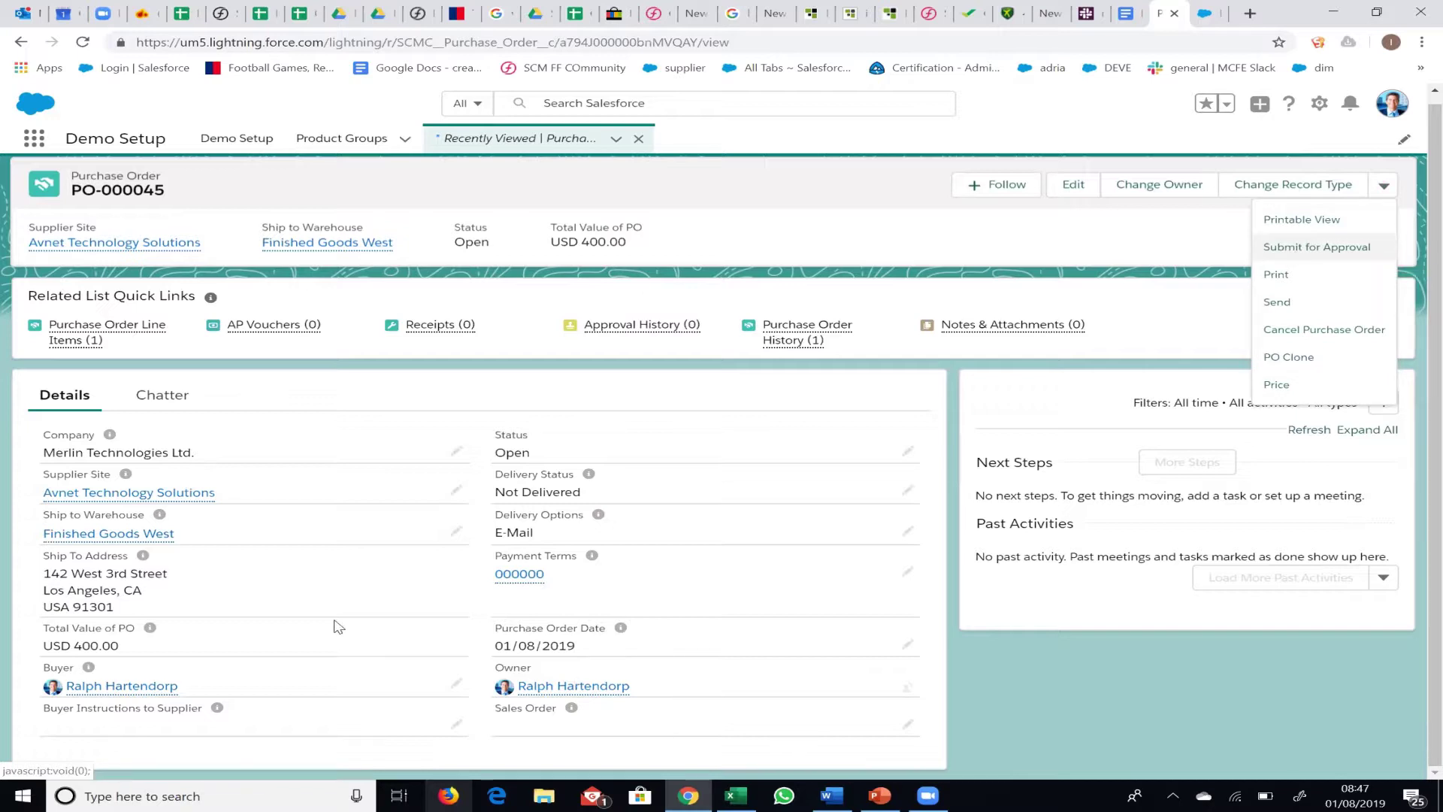
pyautogui.click(1302, 256)
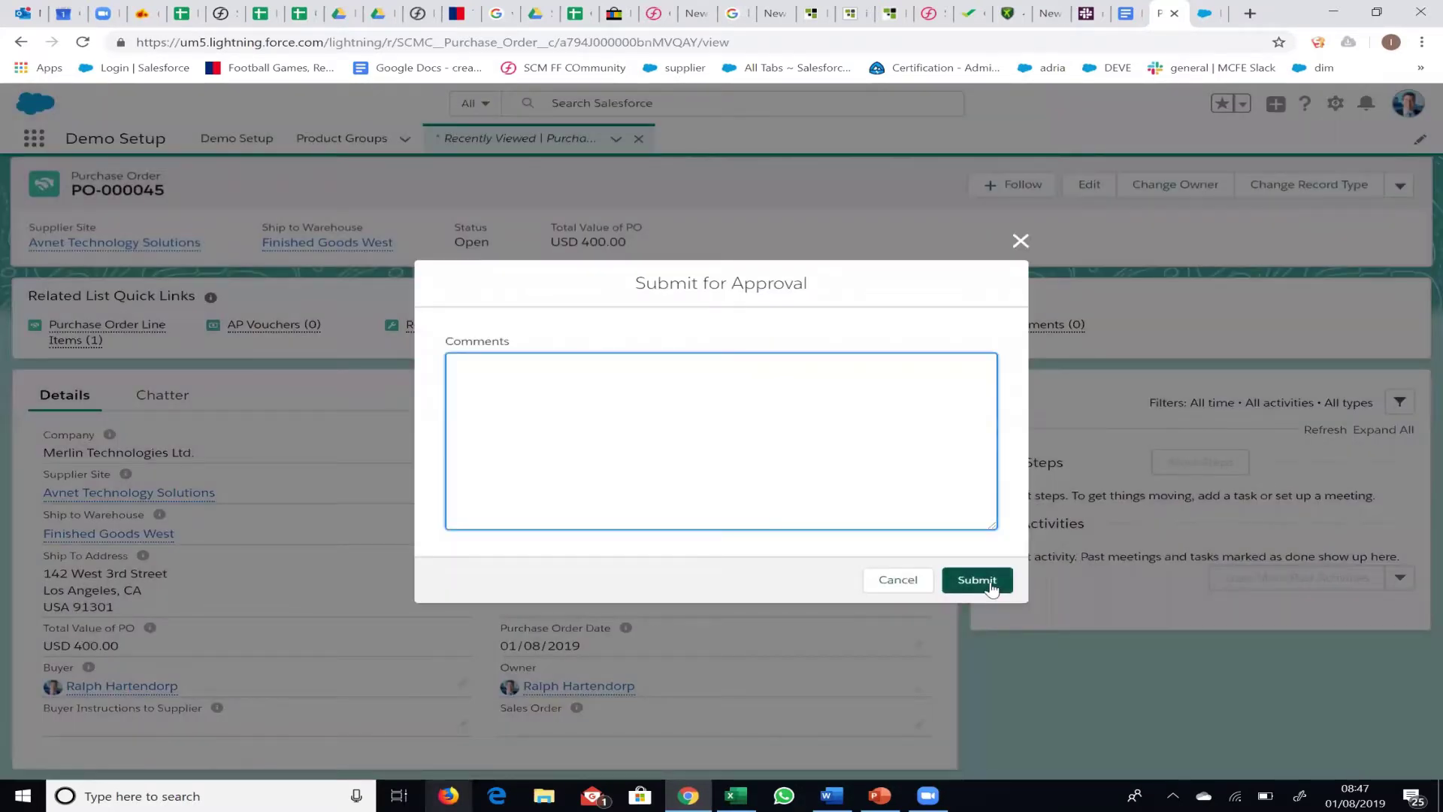
pyautogui.click(990, 585)
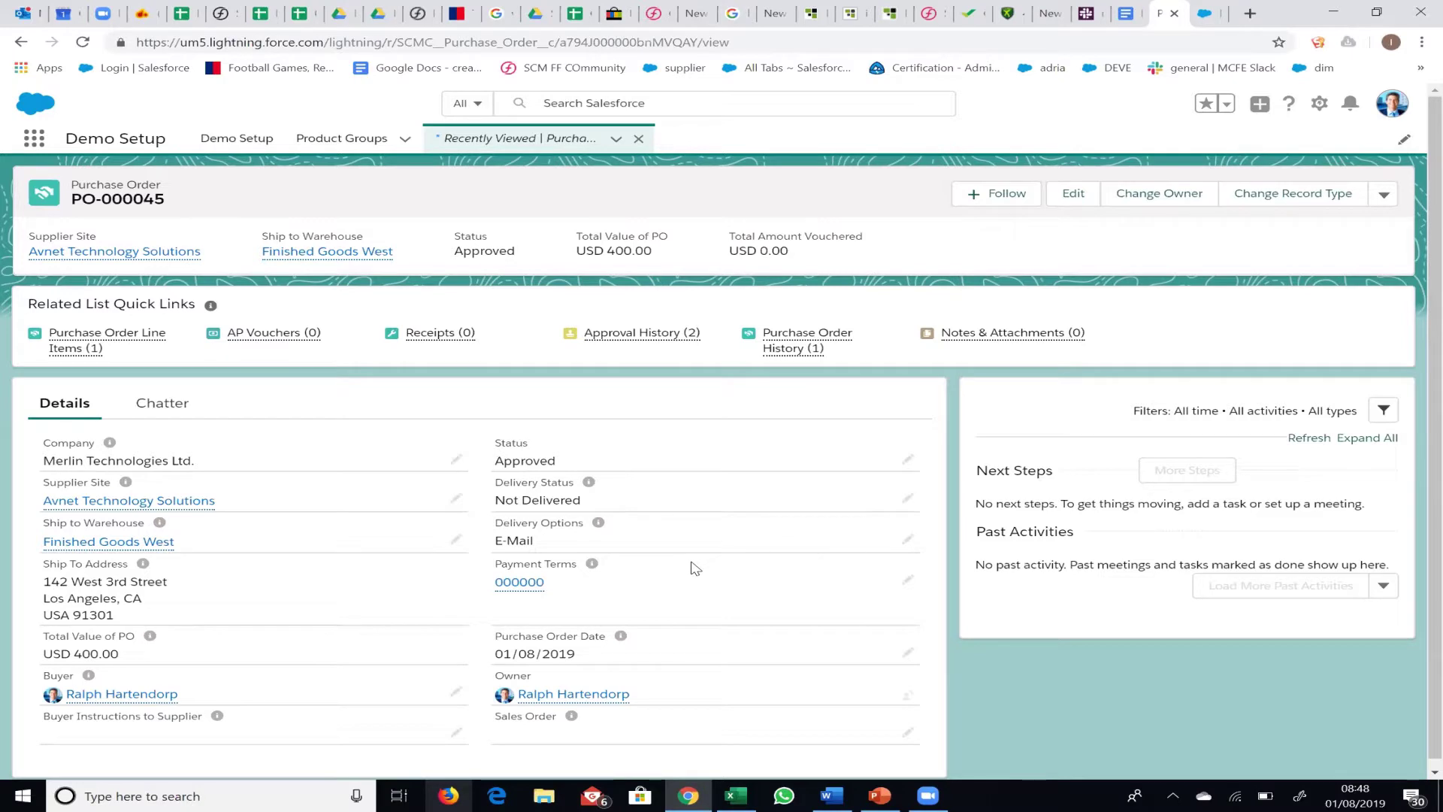
# - Send the approved purchase order to the supplier and review its delivery status
pyautogui.click(1385, 197)
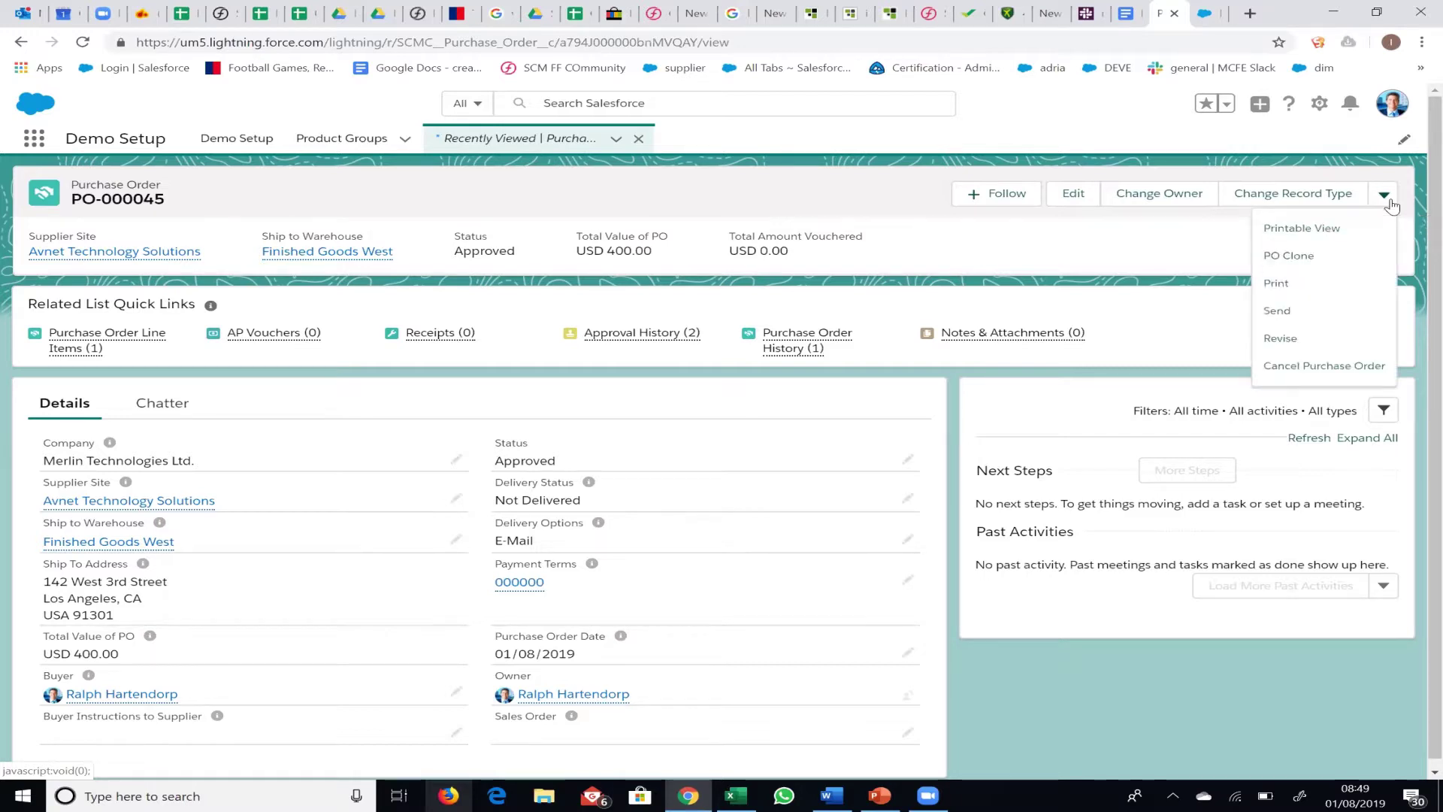
pyautogui.click(1280, 315)
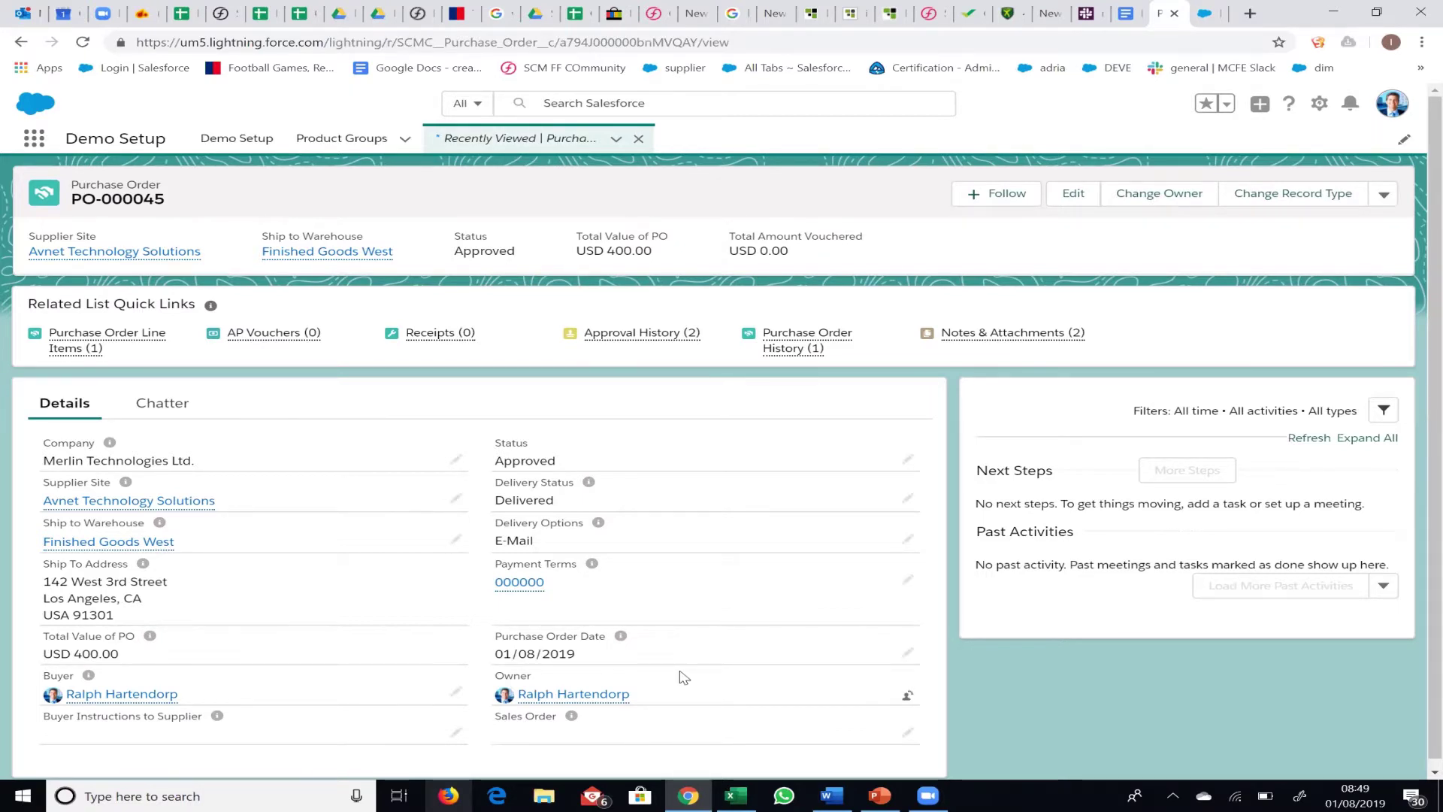
pyautogui.scroll(-1, 682, 680)
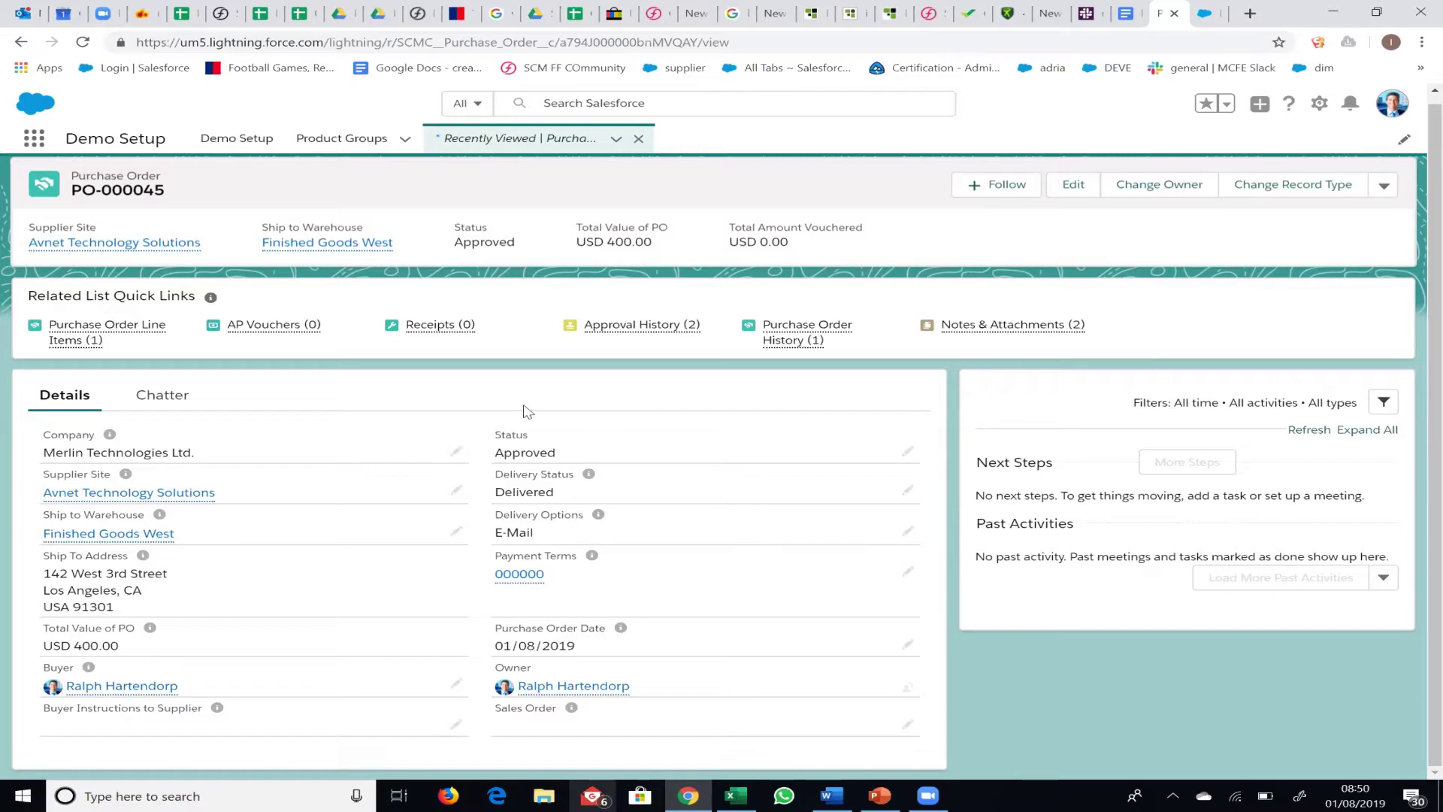
# - Open the purchase order's receipts and start a new receipt, briefly checking EasyMail for Gmail for the sent order
pyautogui.click(429, 328)
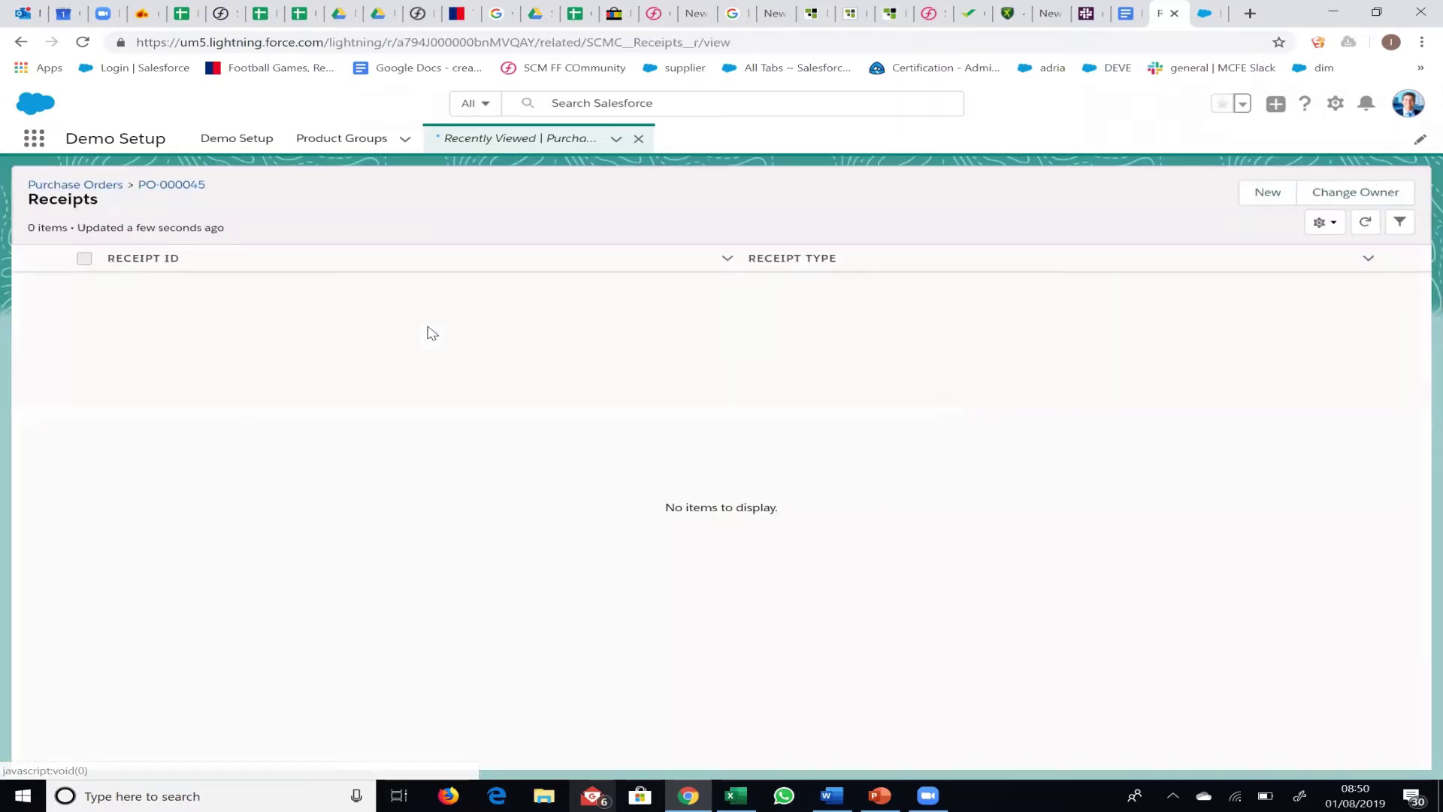
pyautogui.click(593, 795)
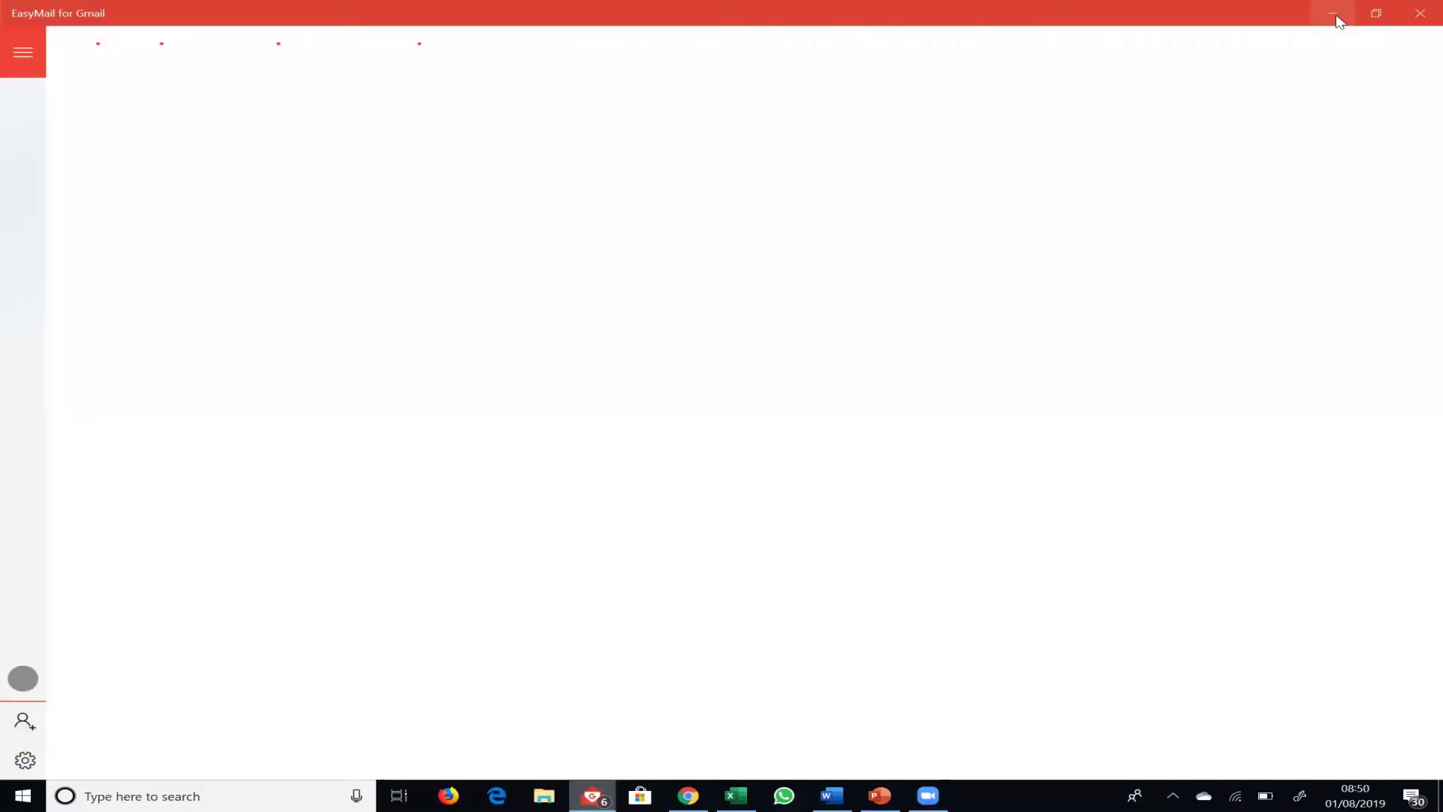
pyautogui.click(1335, 14)
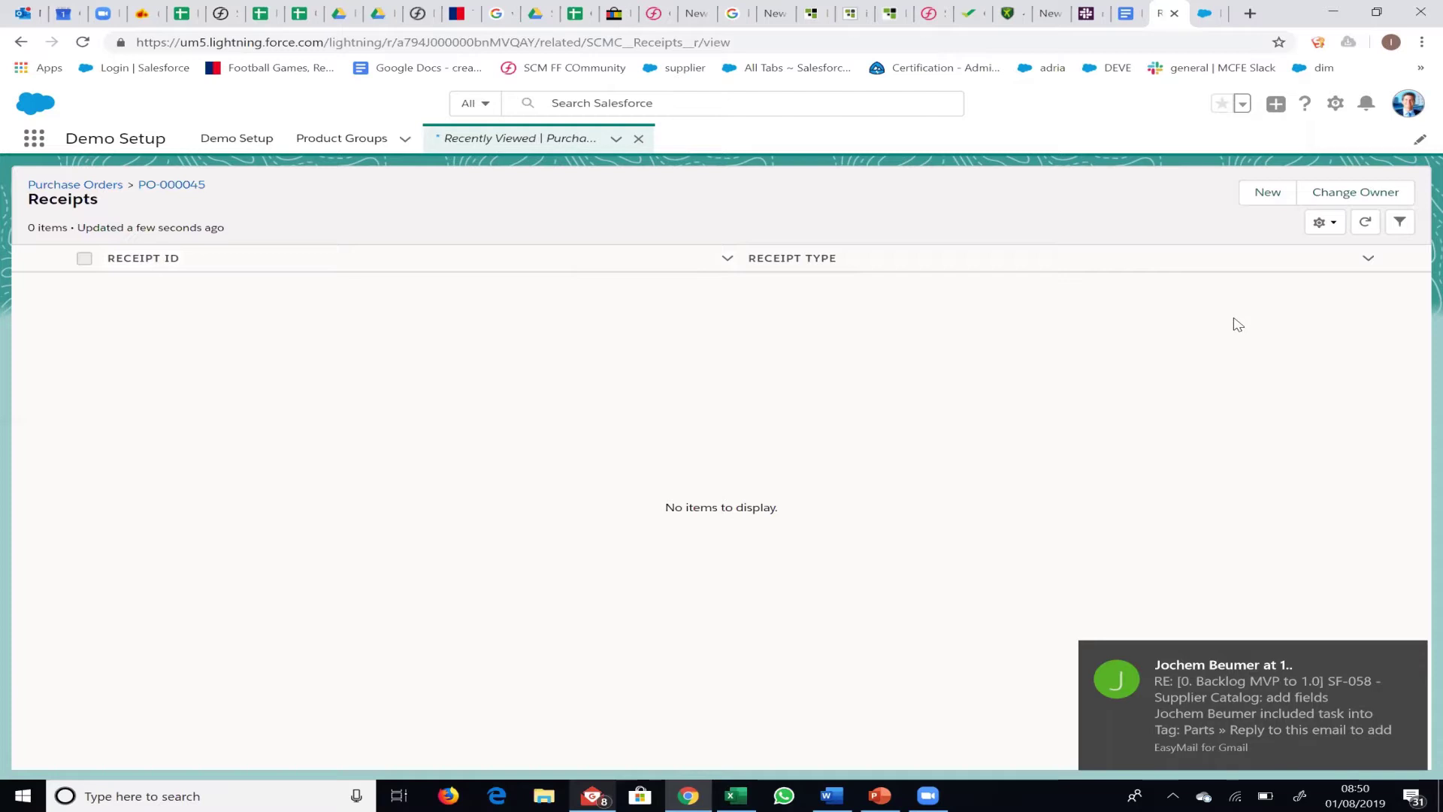
pyautogui.click(1268, 199)
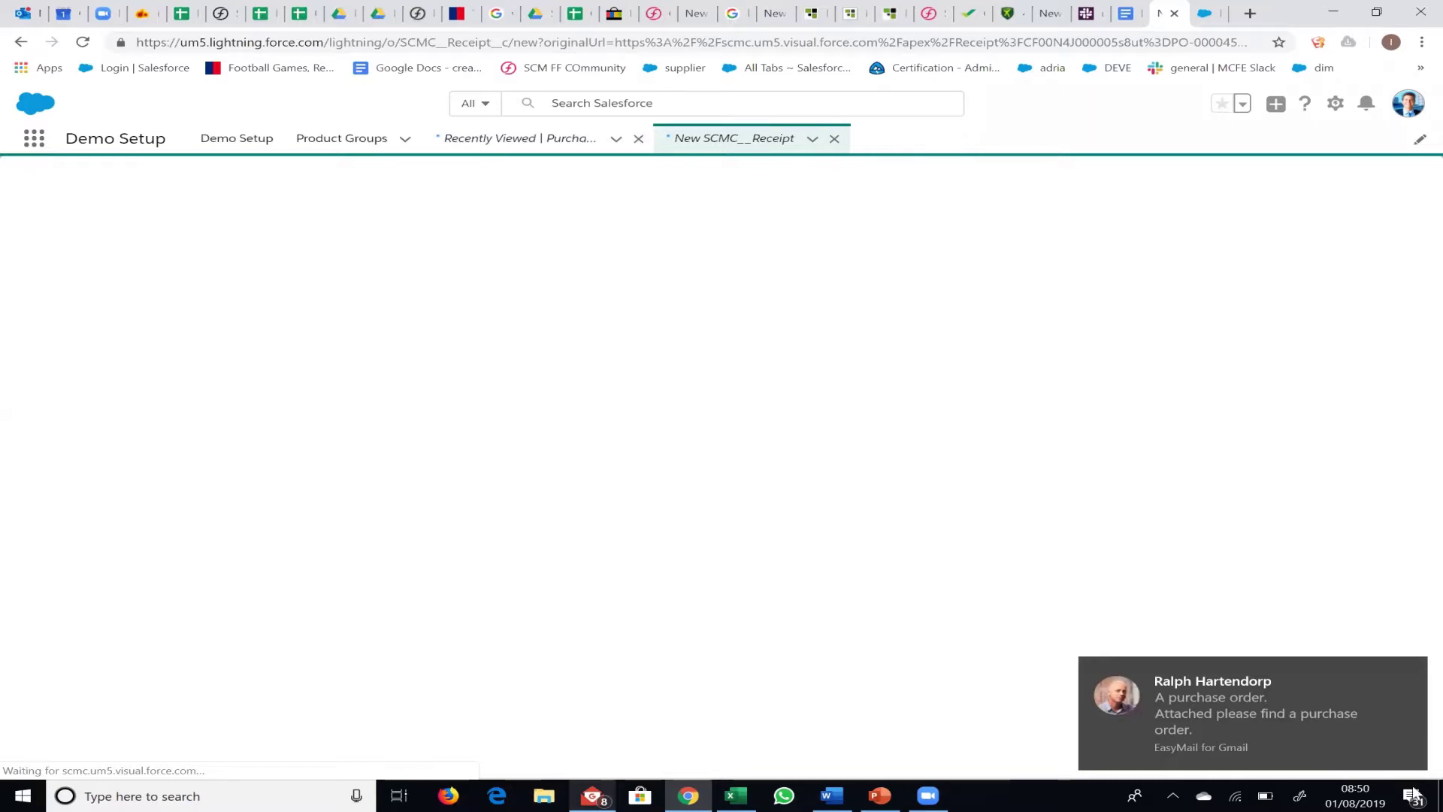
# - Open the purchase order e-mail in EasyMail for Gmail and view its PO.pdf attachment
pyautogui.click(1192, 696)
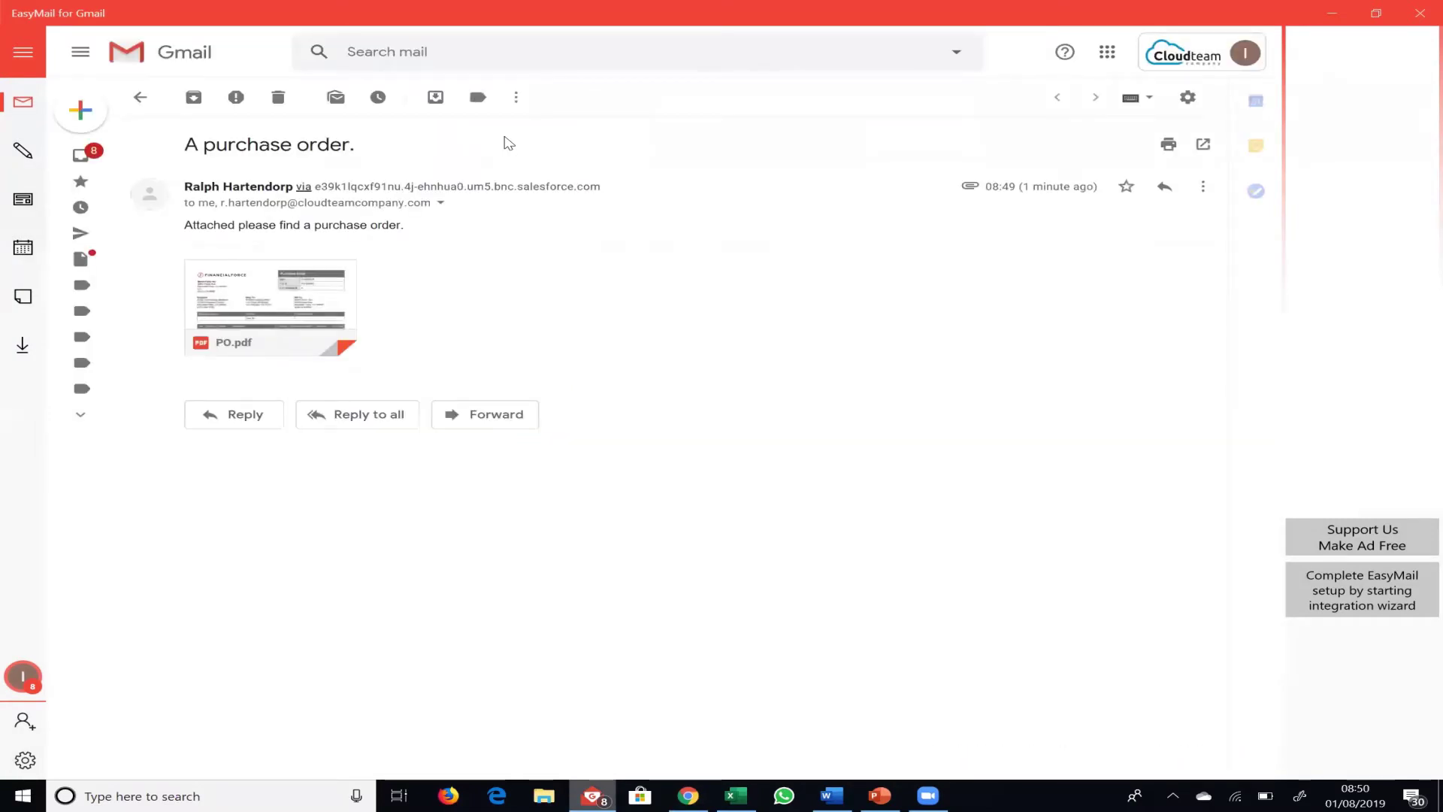
pyautogui.click(283, 298)
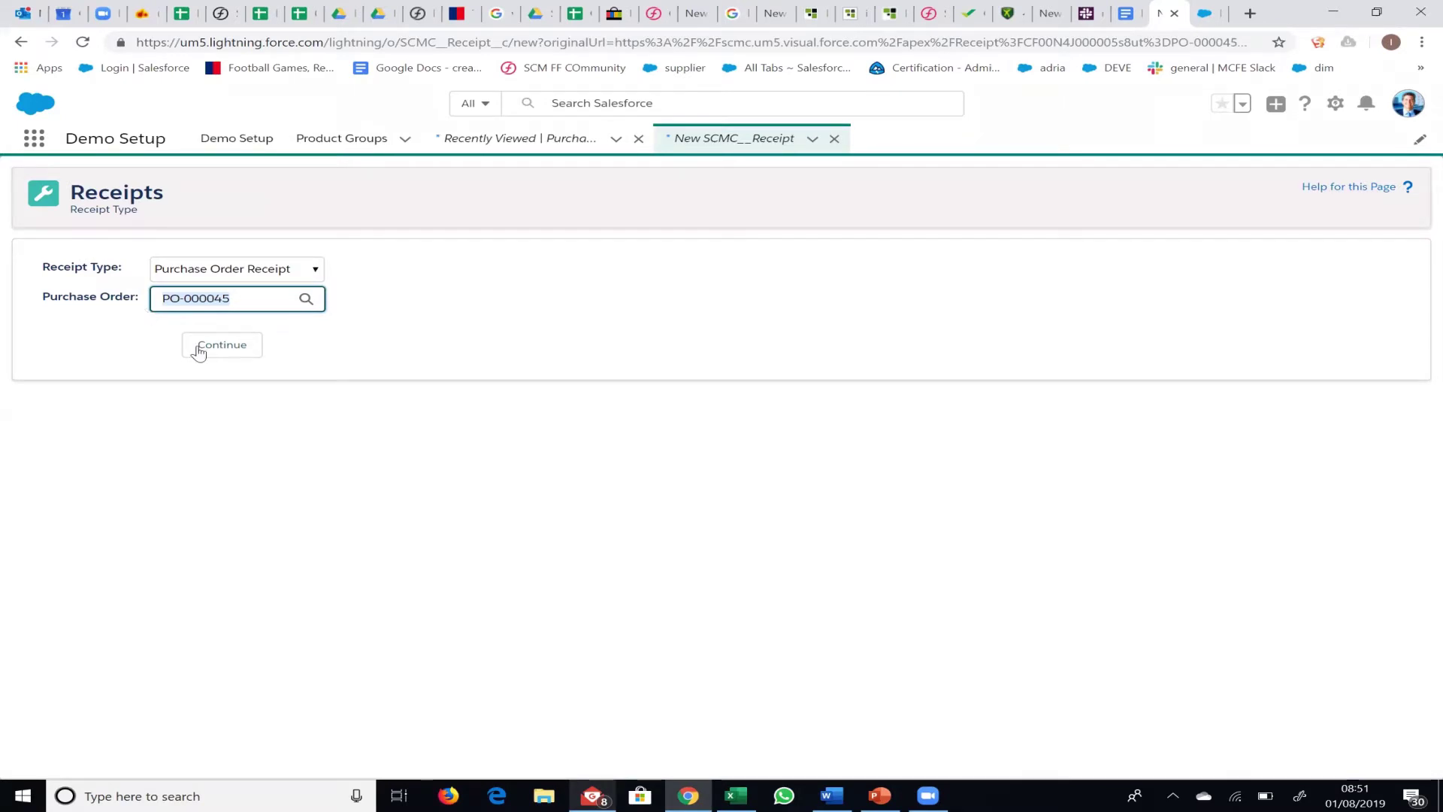
# - Continue the purchase order receipt in Salesforce, select all open lines with a receiving quantity of 2, and save it
pyautogui.click(228, 354)
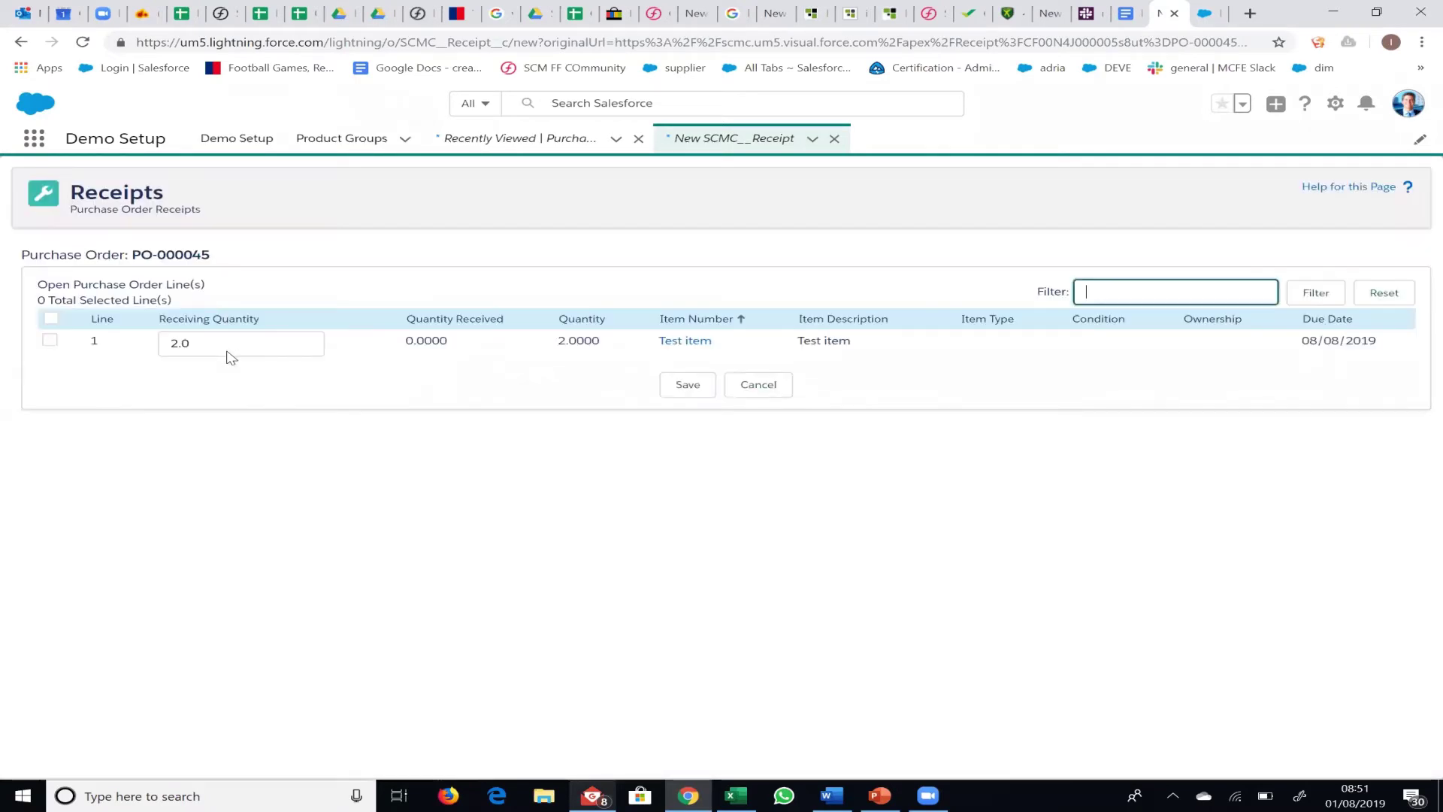
pyautogui.press('Tab')
pyautogui.click(50, 318)
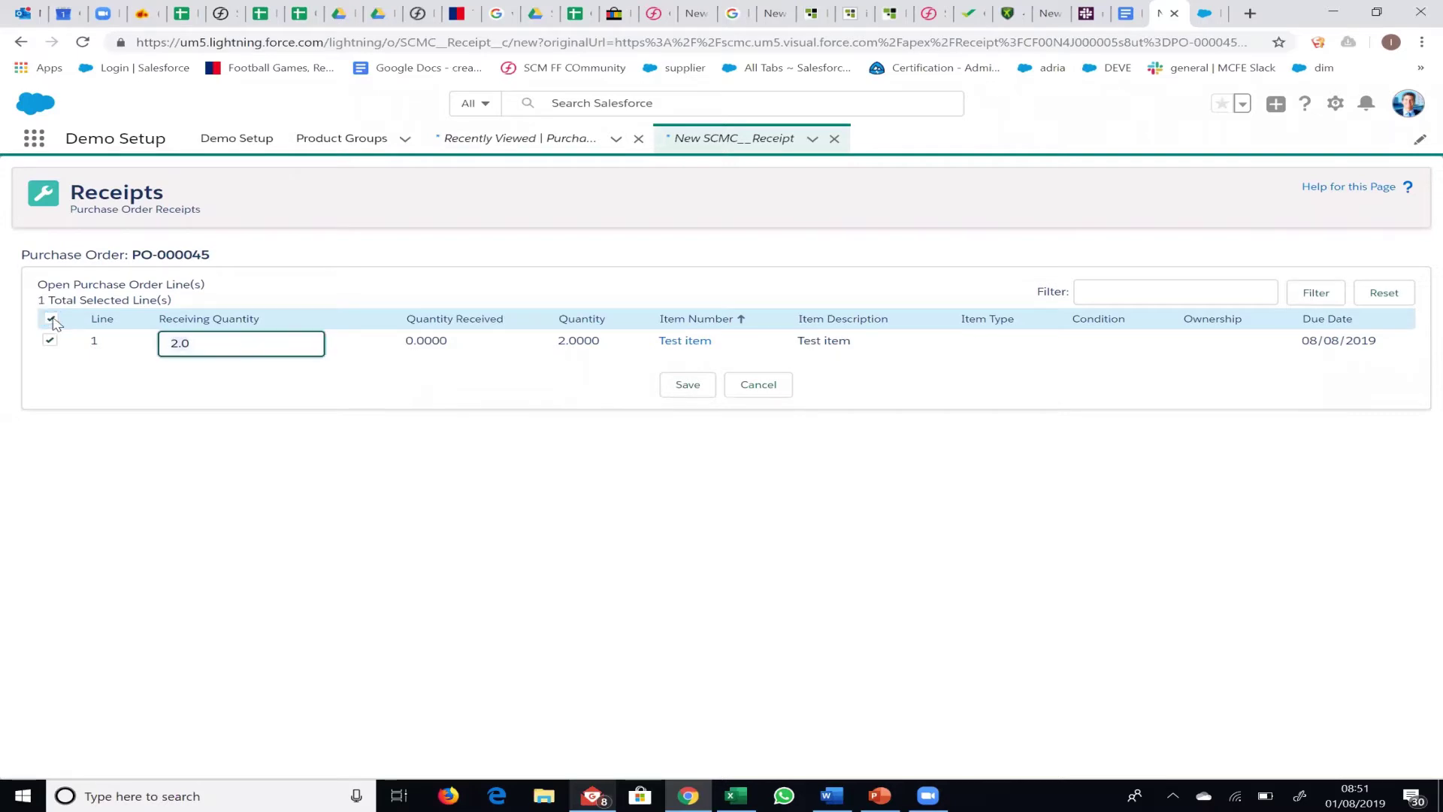
pyautogui.press('BackSpace')
pyautogui.press('BackSpace')
pyautogui.press('BackSpace')
pyautogui.press('Escape')
pyautogui.write('2')
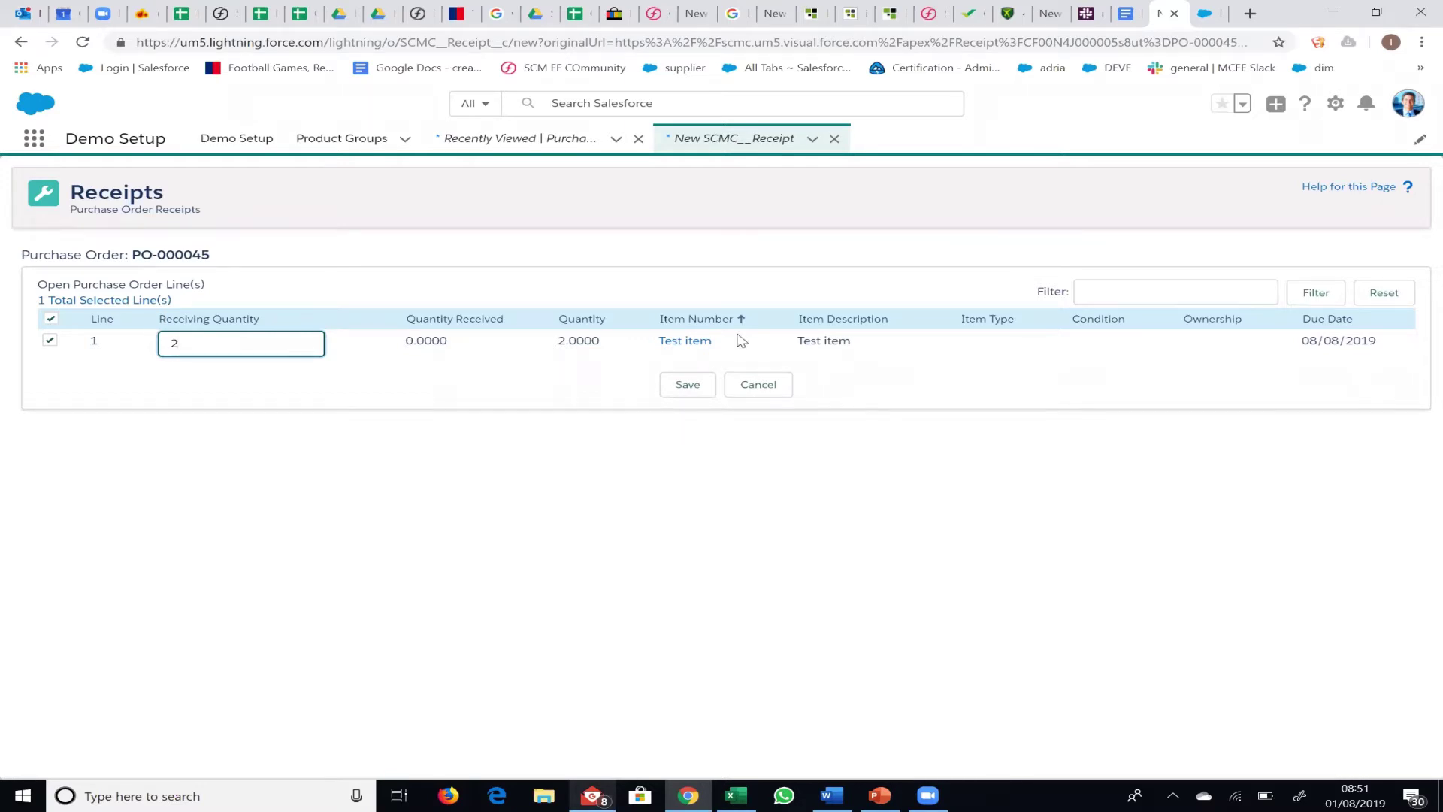
pyautogui.click(687, 385)
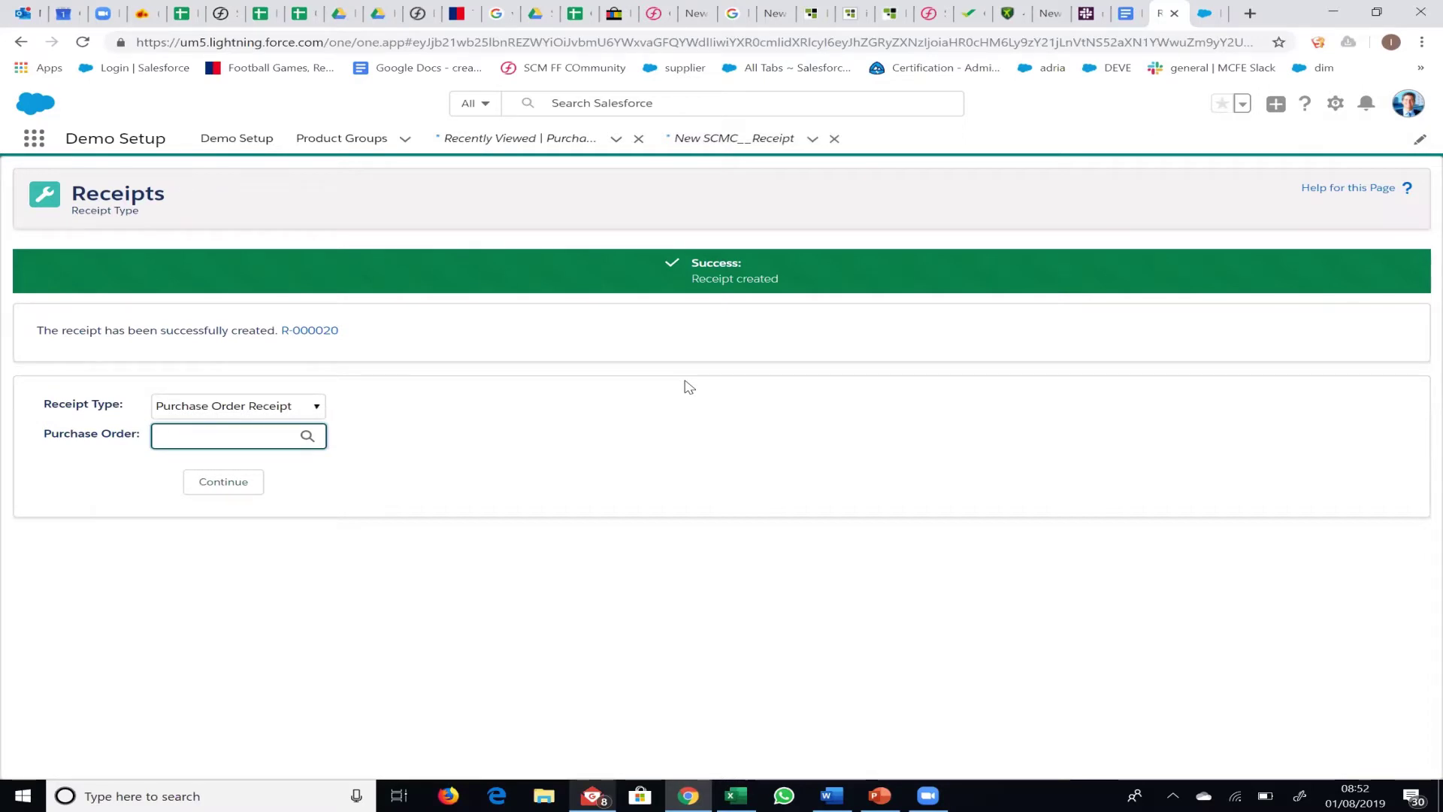
# - View the created receipt and return to its purchase order to review the order's status and details
pyautogui.click(325, 331)
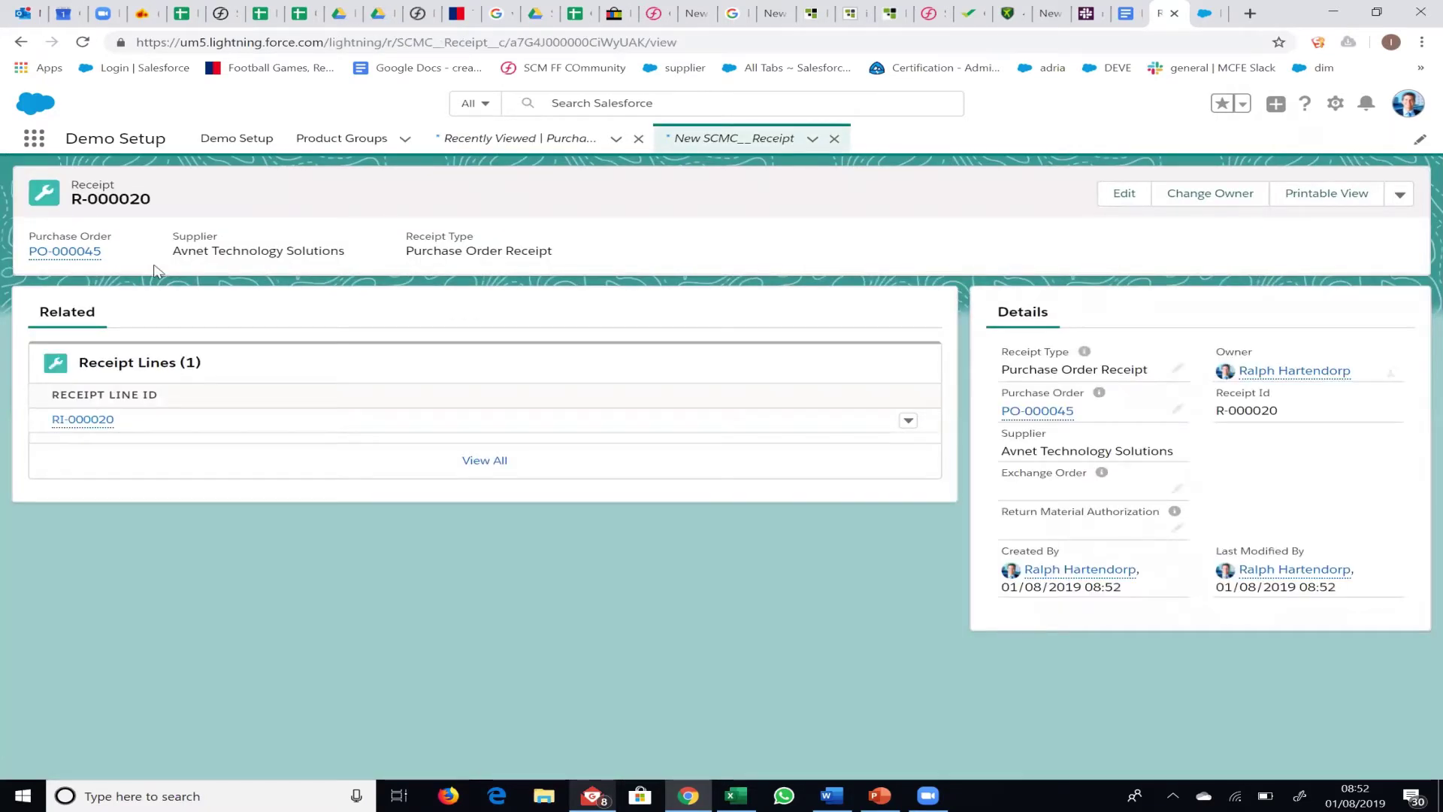
pyautogui.click(82, 254)
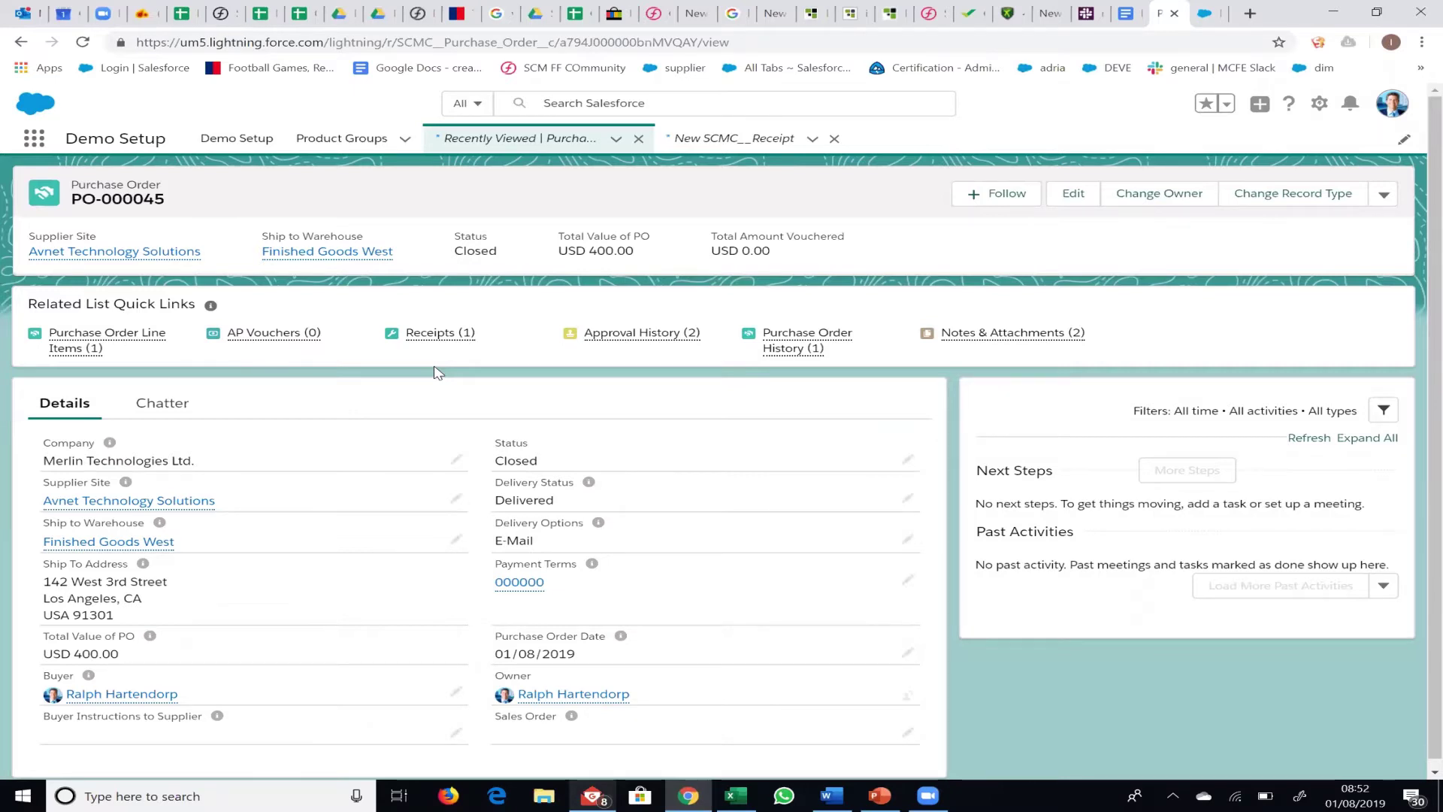
pyautogui.scroll(-1, 532, 590)
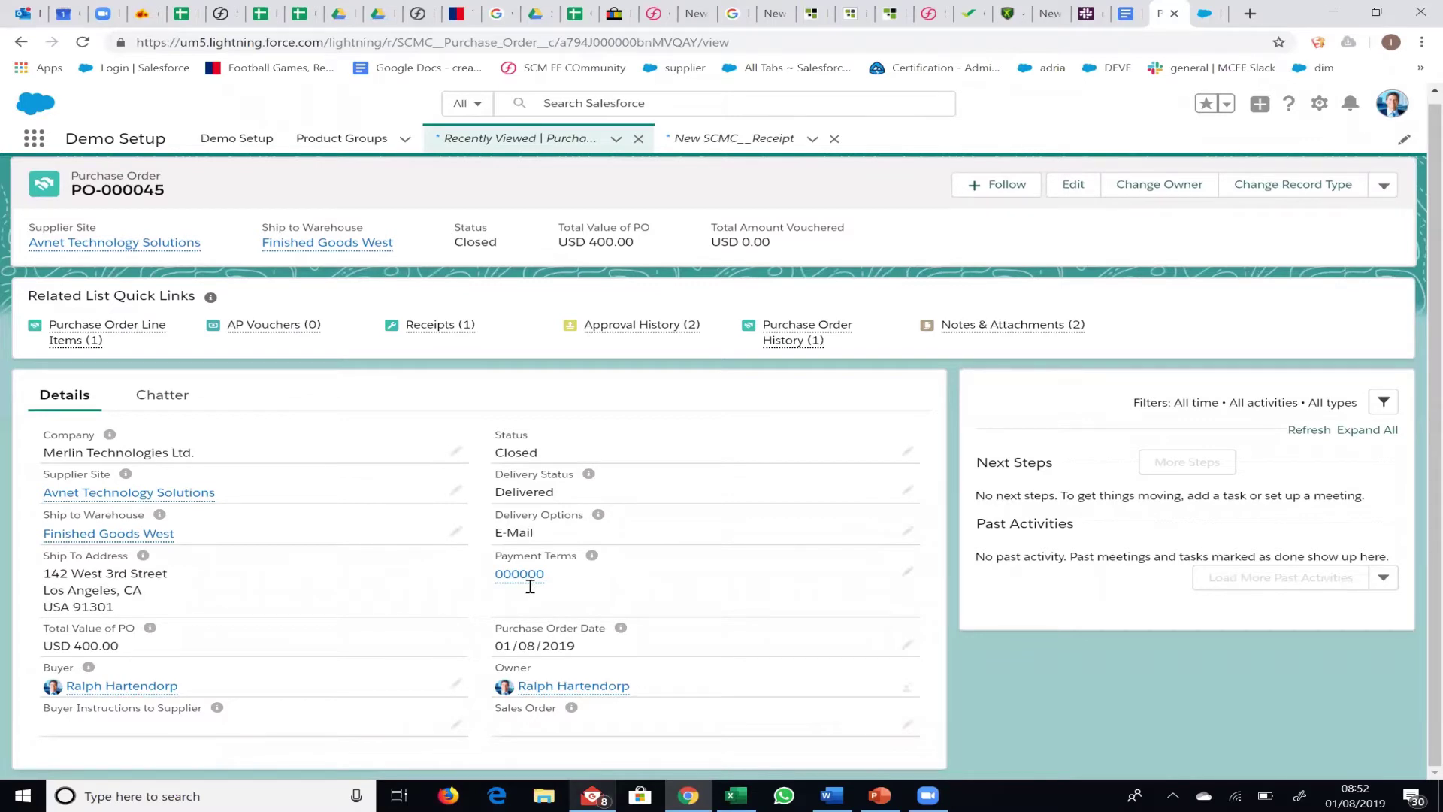
pyautogui.scroll(1, 530, 586)
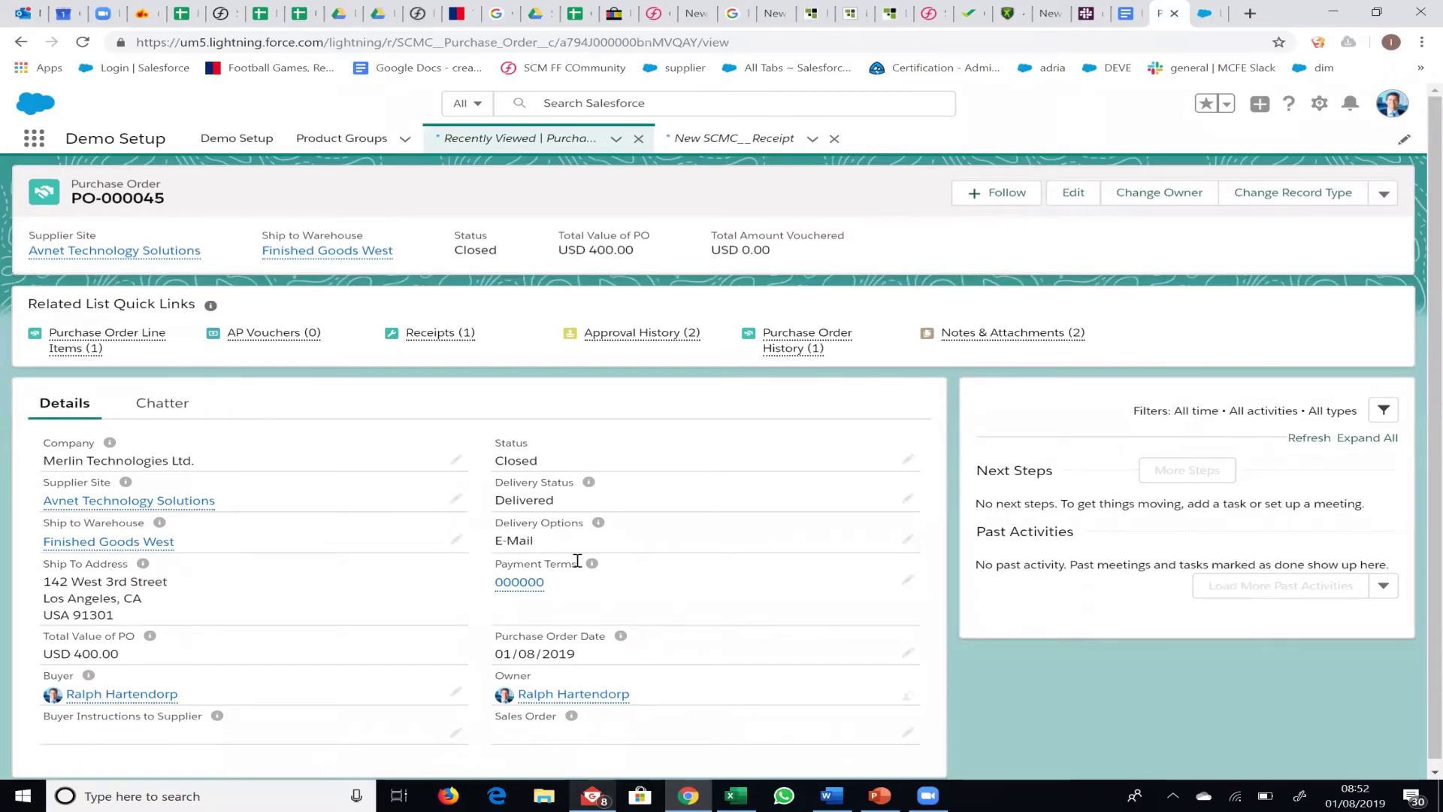
# - Open the purchase order's AP vouchers and start a new voucher of record type Open
pyautogui.click(248, 340)
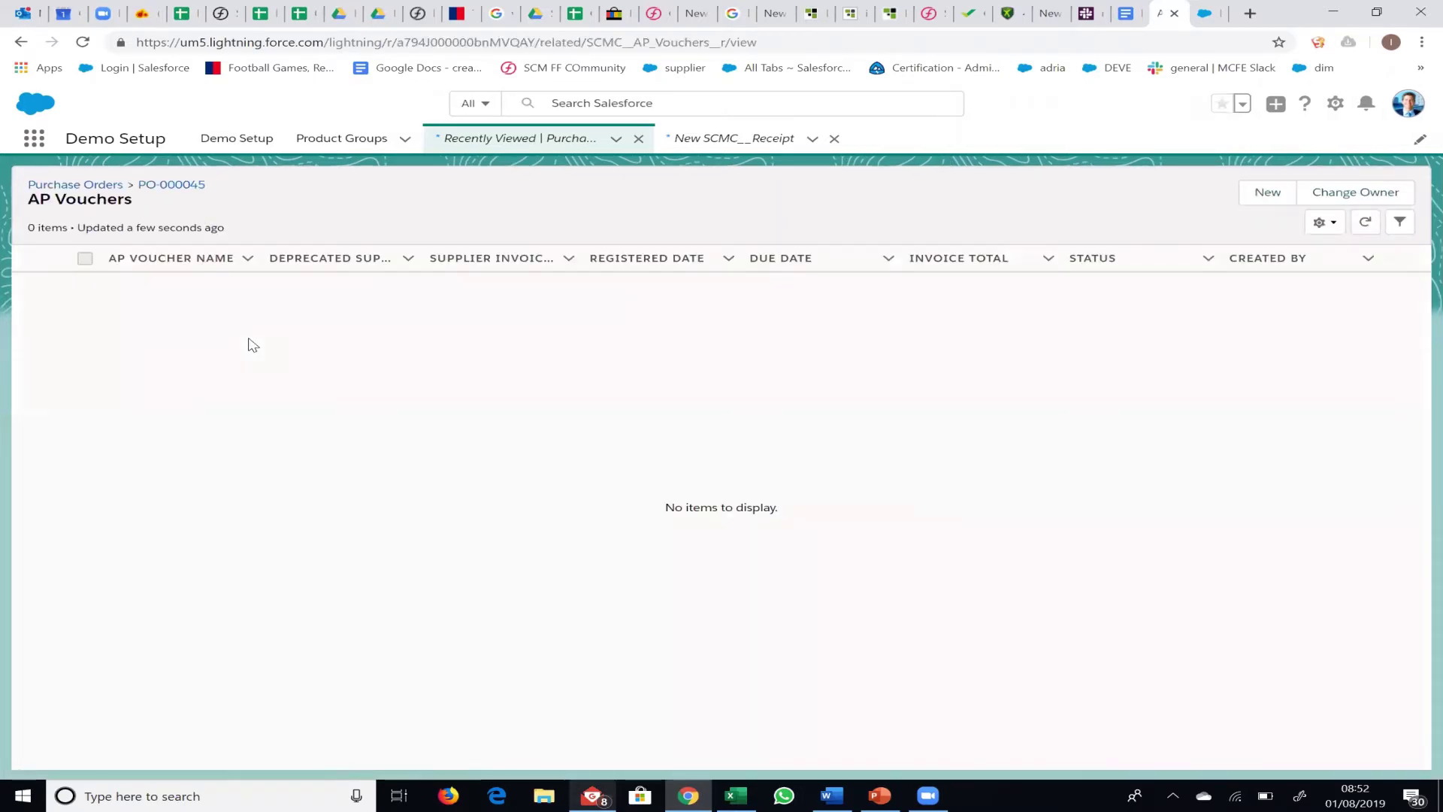
pyautogui.click(1268, 193)
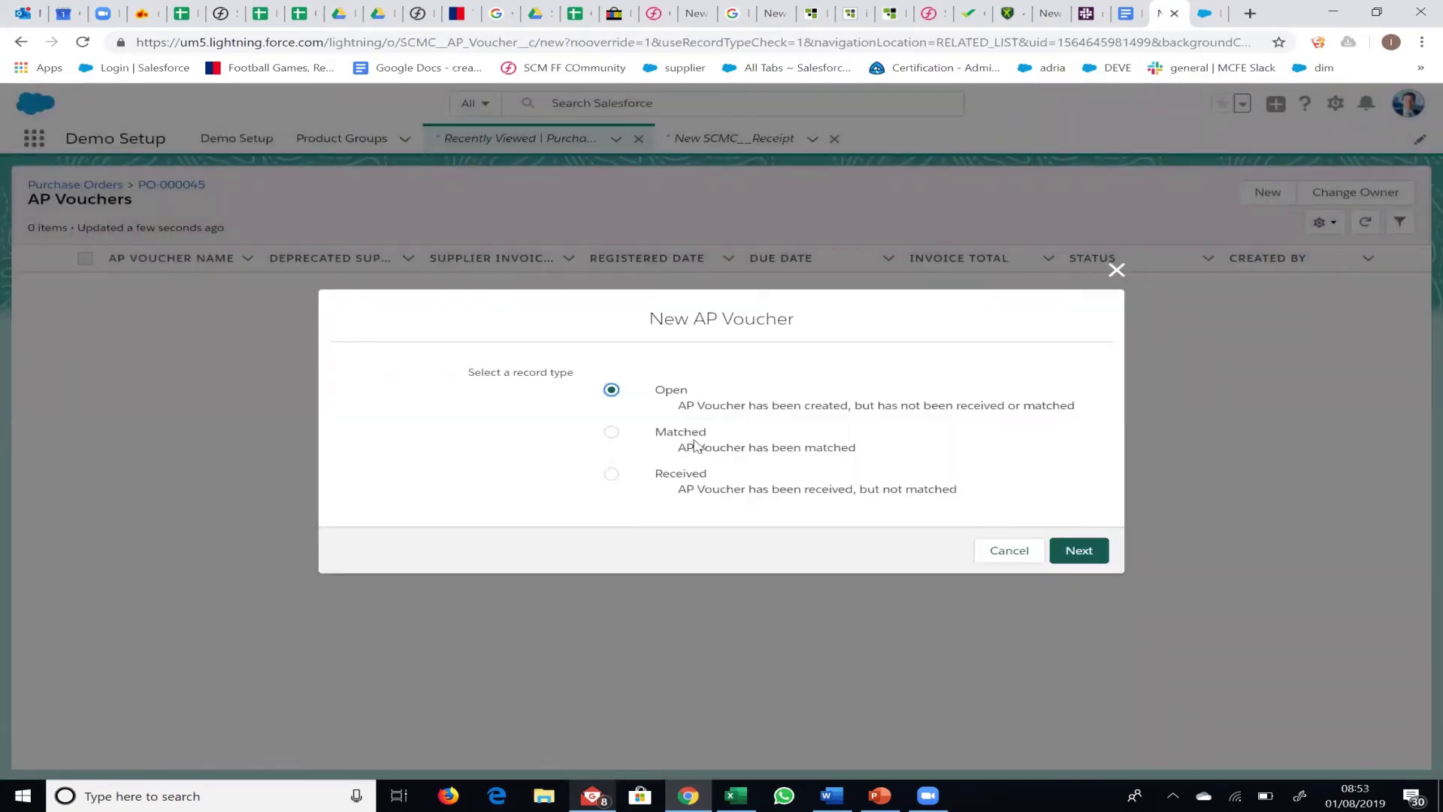
pyautogui.click(1081, 553)
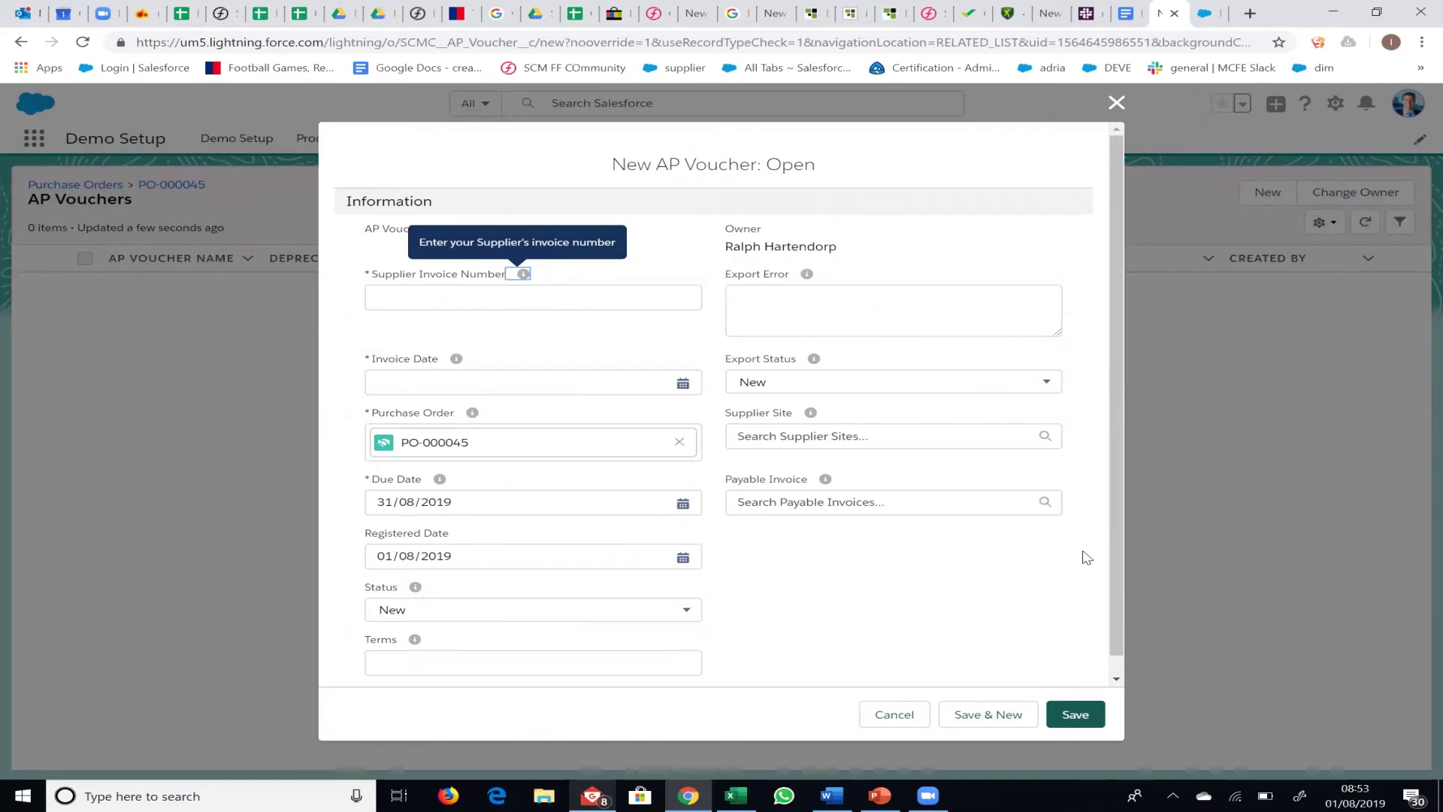
# - Set the voucher's supplier invoice number to "invoice" and invoice date to 01/08/2019, save it and open the voucher record
pyautogui.click(433, 297)
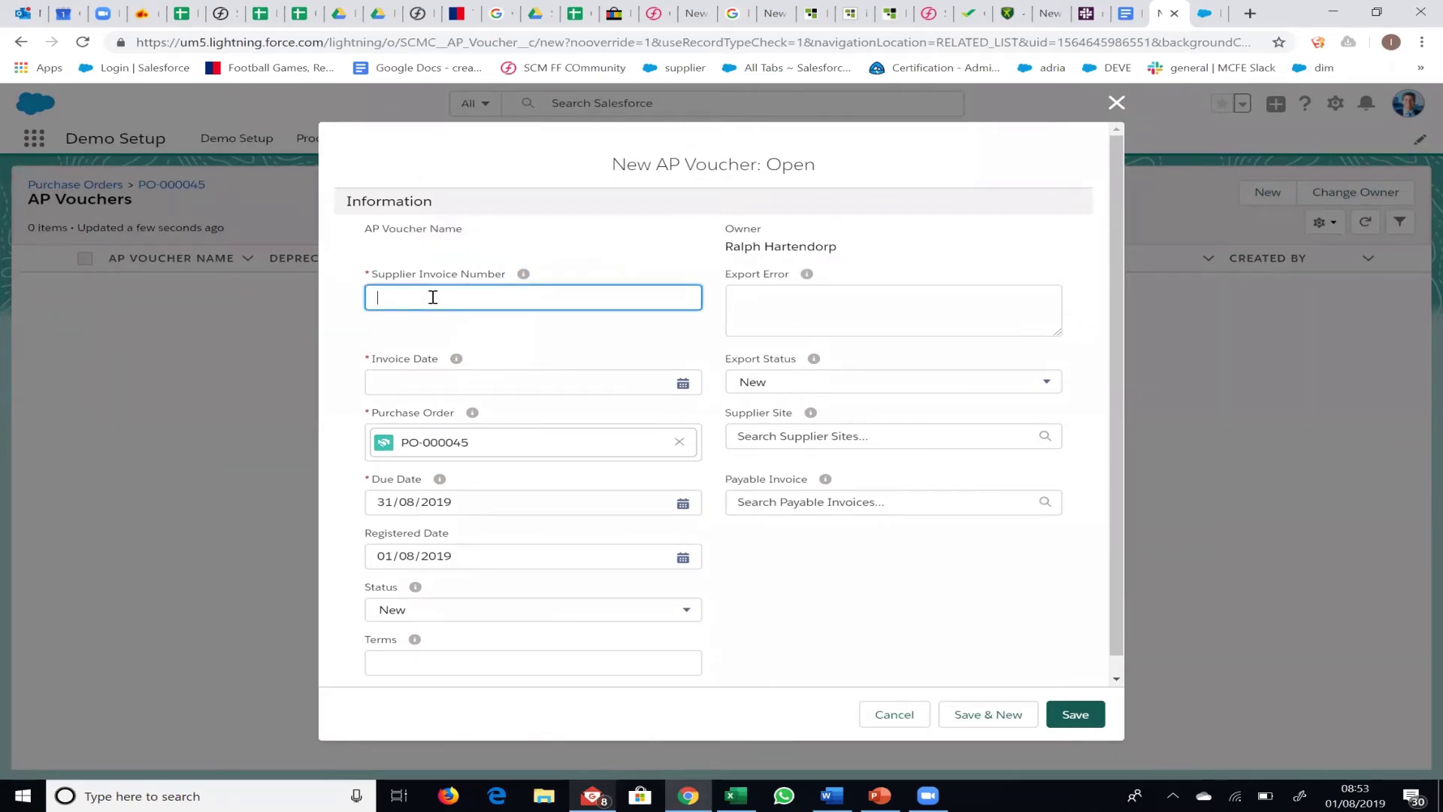
pyautogui.write('invoice')
pyautogui.click(435, 378)
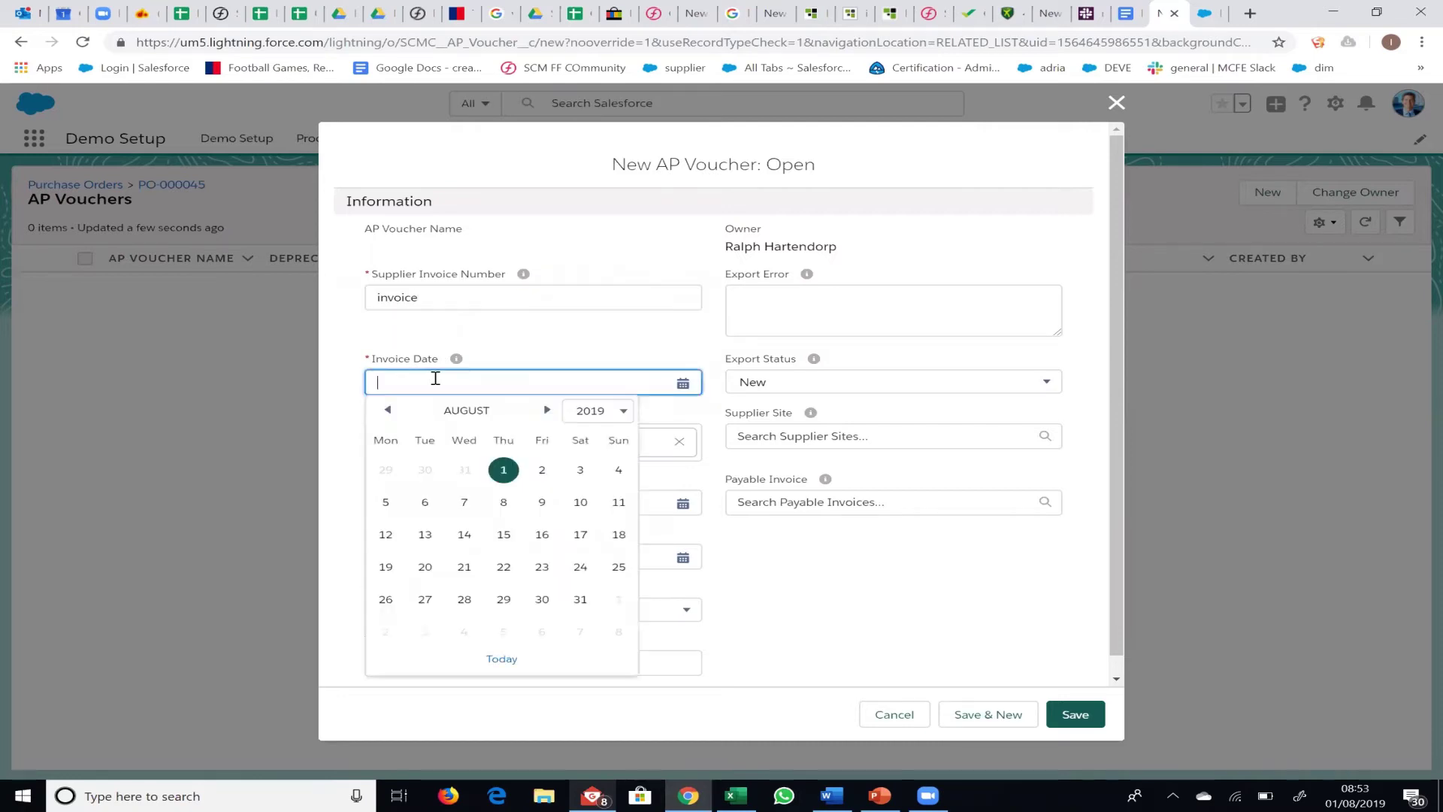
pyautogui.click(504, 471)
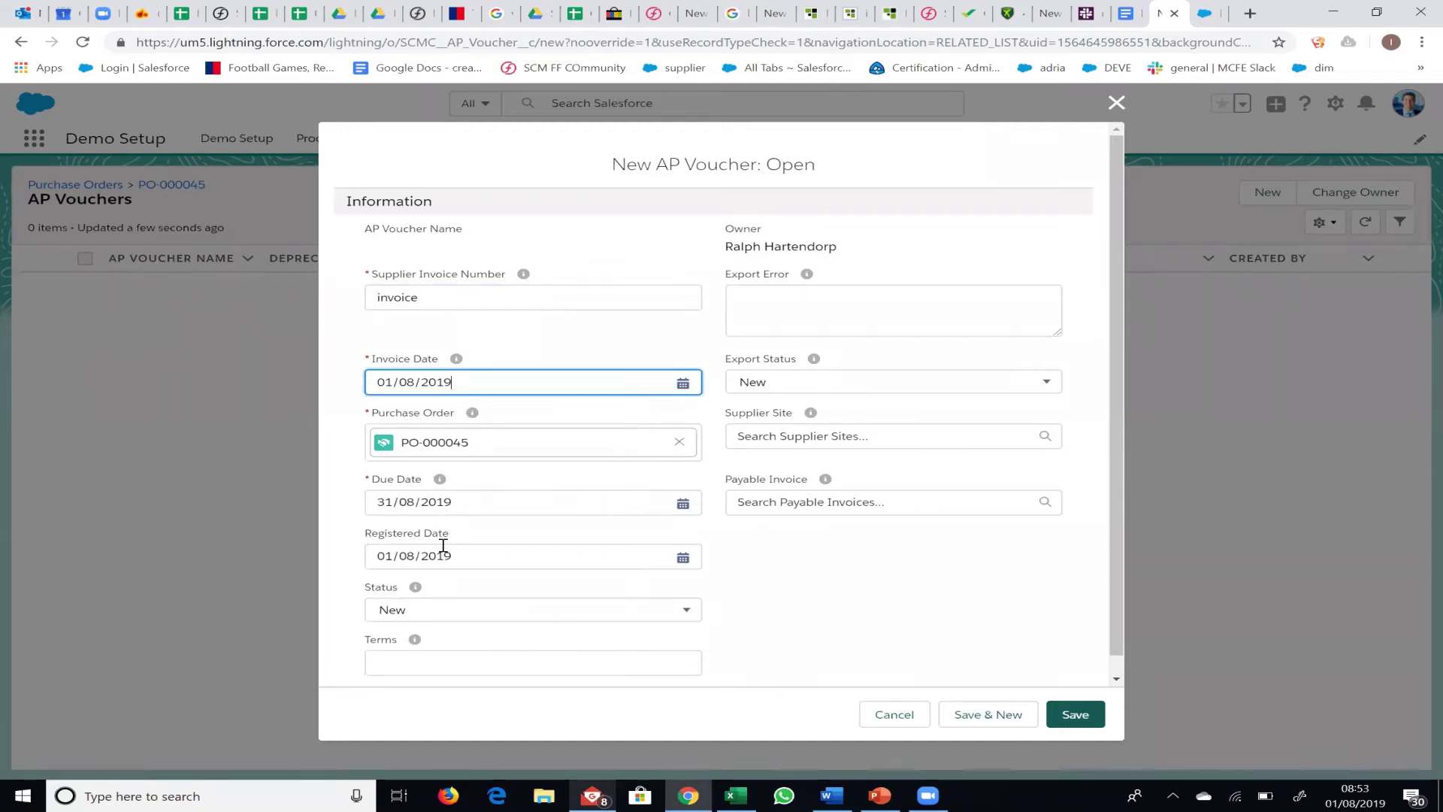
pyautogui.click(1074, 711)
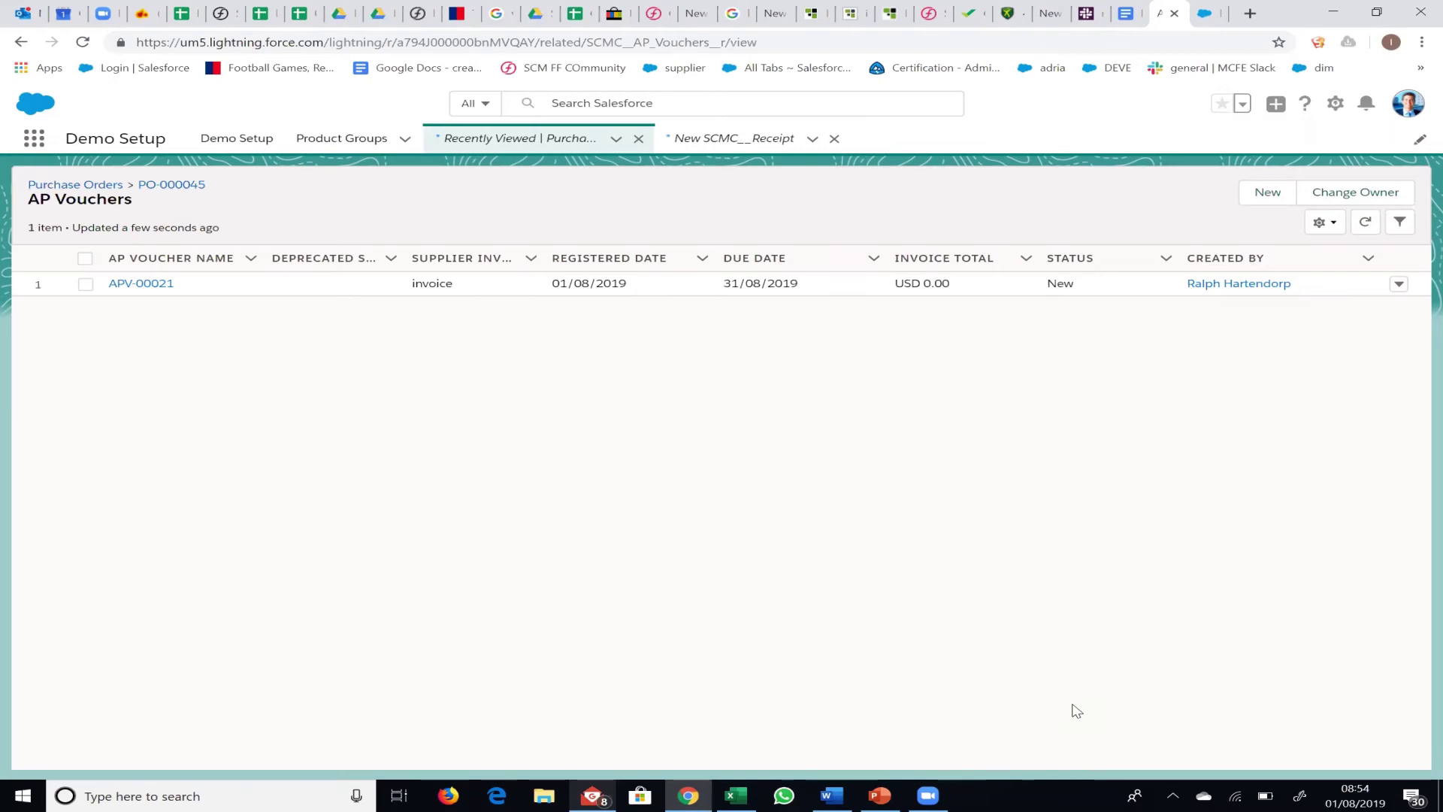
pyautogui.click(142, 286)
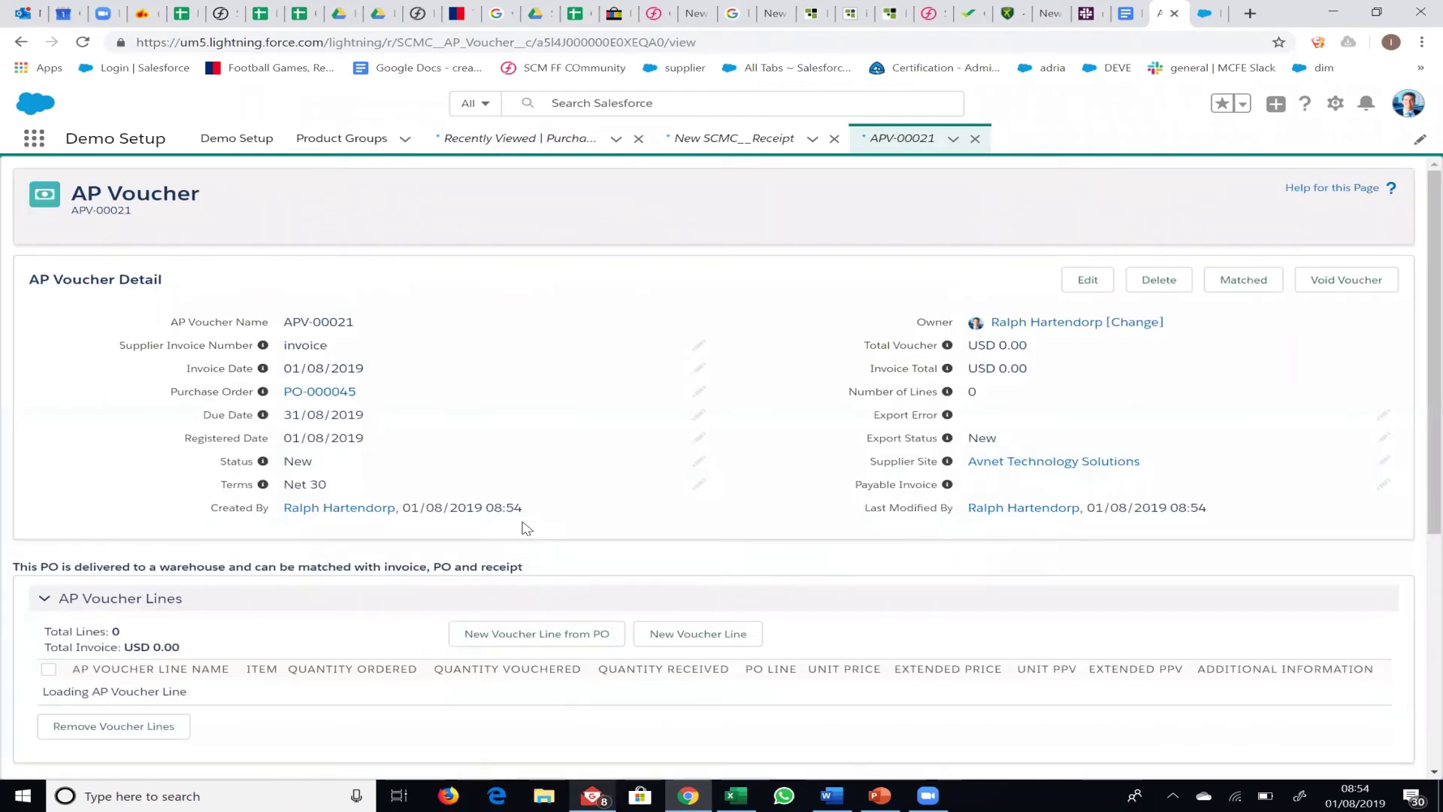
# - Add all purchase order lines to the AP voucher, with a quantity to voucher of 2 at a unit cost of 200
pyautogui.scroll(-1, 518, 526)
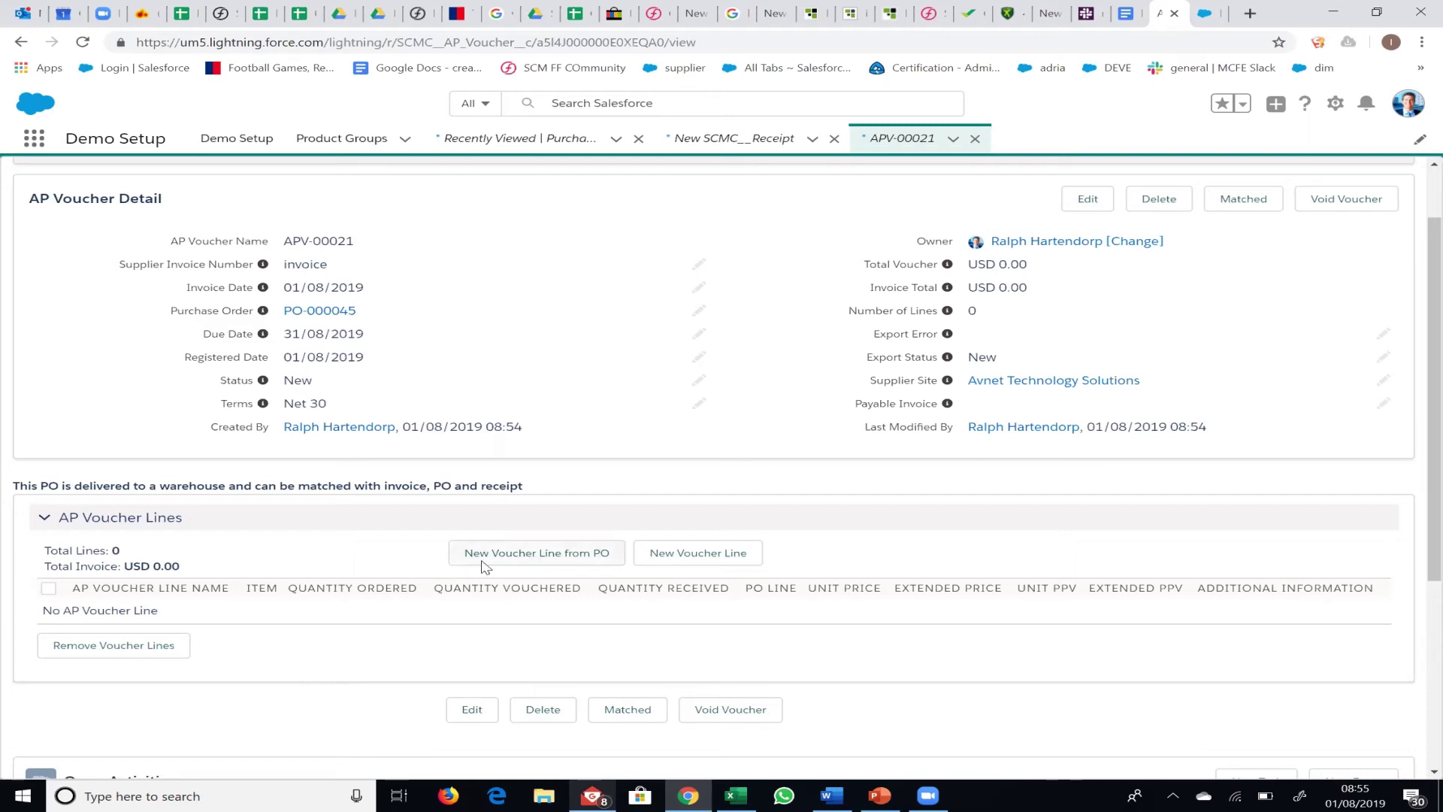
pyautogui.click(615, 552)
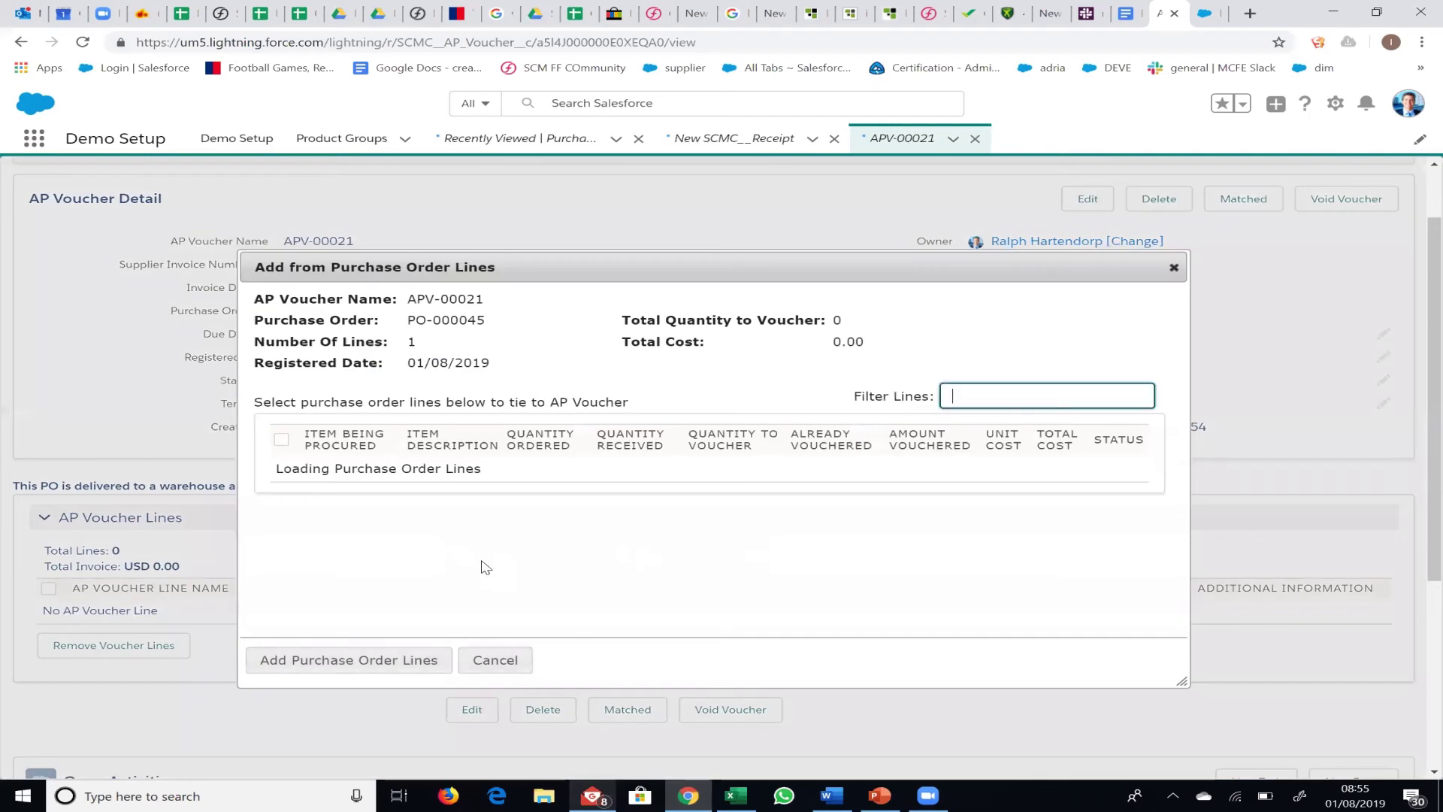
pyautogui.click(281, 447)
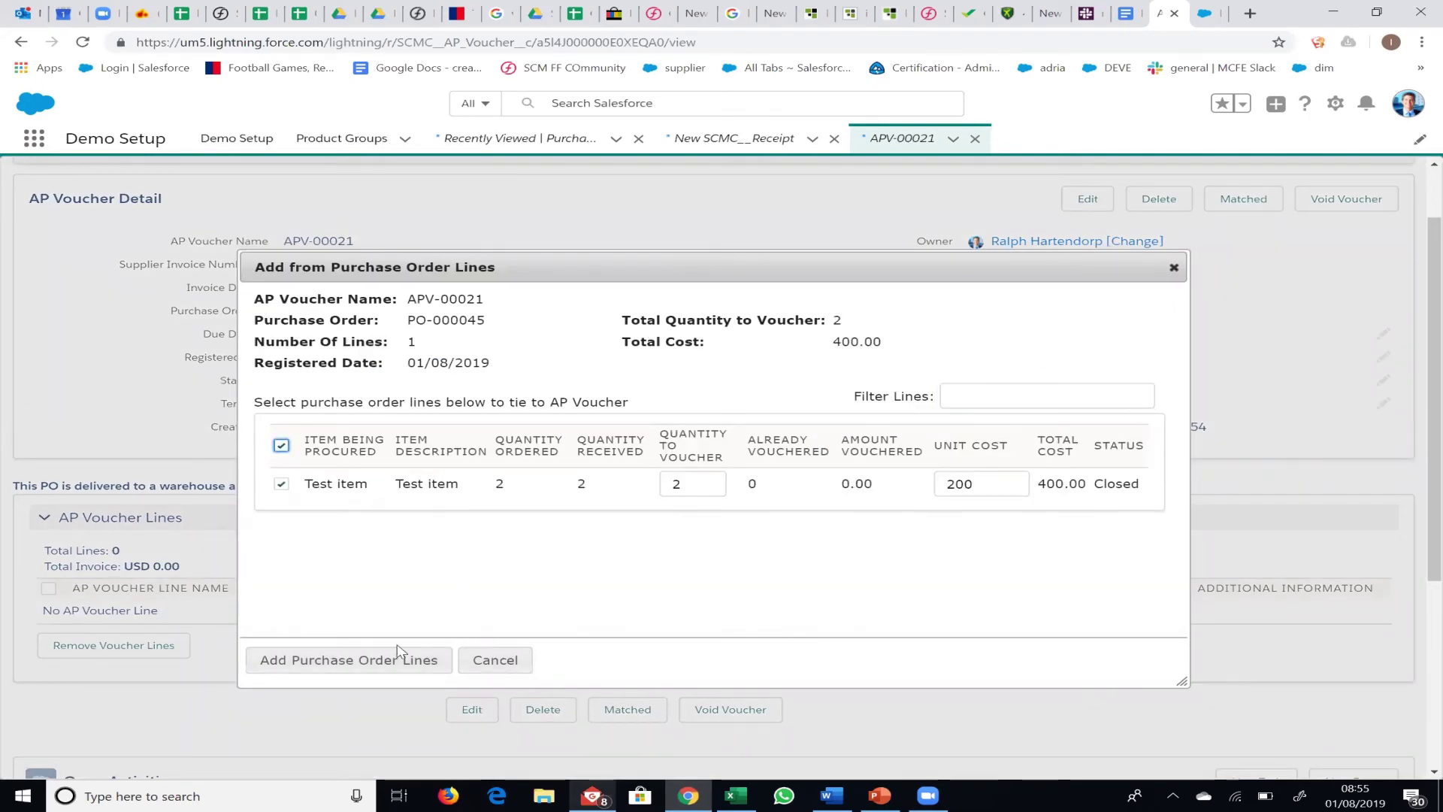
pyautogui.click(381, 676)
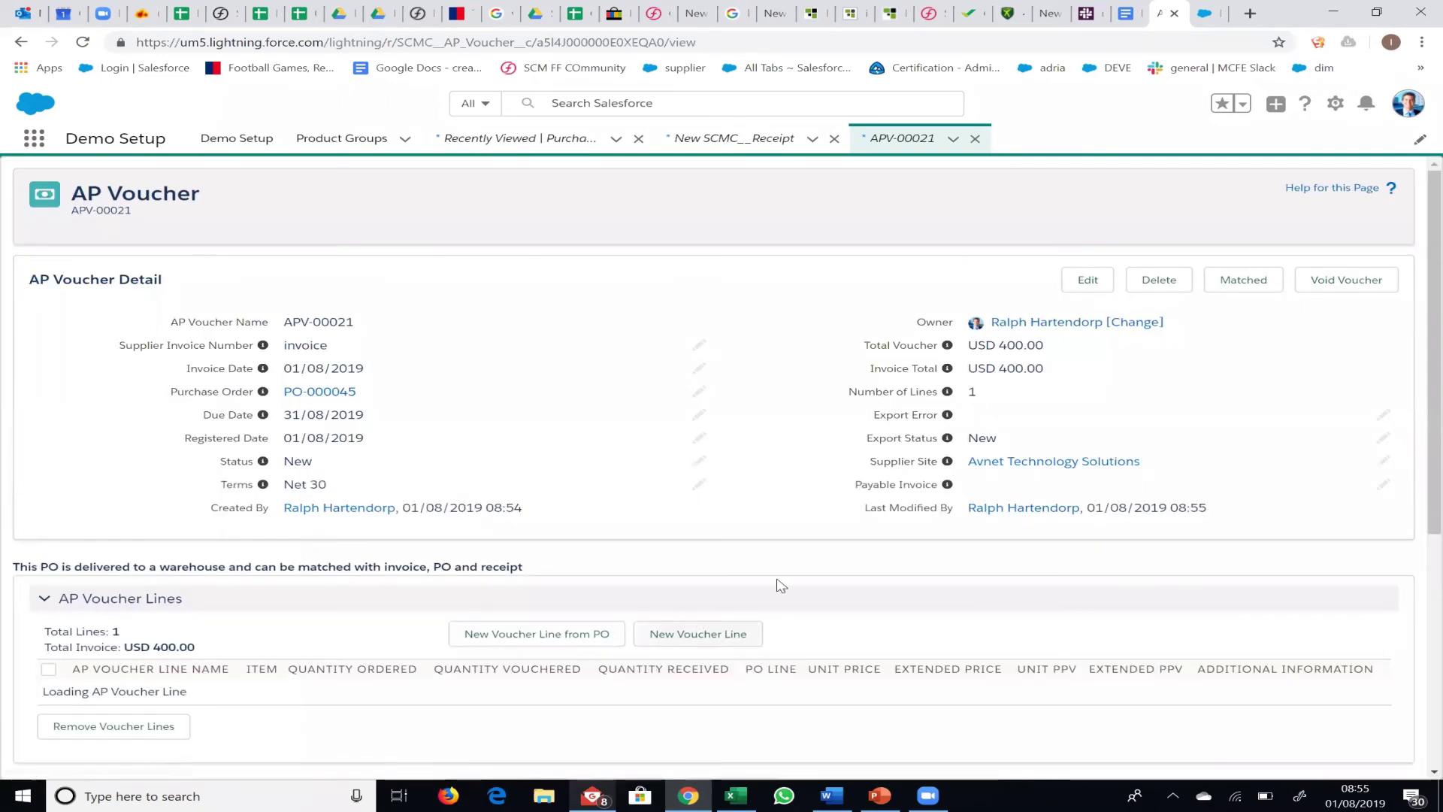
# - Review the new voucher line's ordered, vouchered and received quantities and mark the AP voucher as matched
pyautogui.scroll(-1, 781, 586)
pyautogui.scroll(-1, 782, 586)
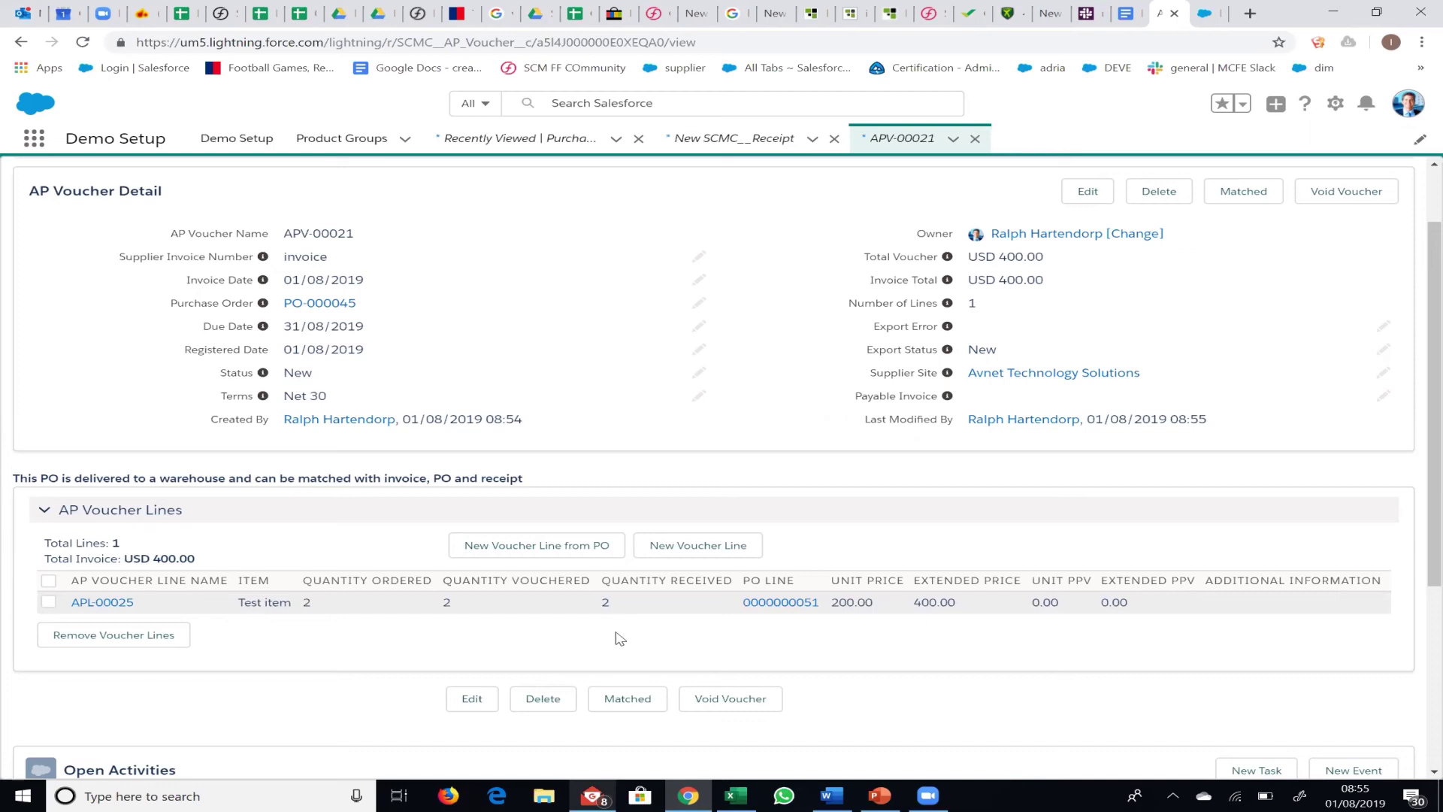
pyautogui.click(624, 701)
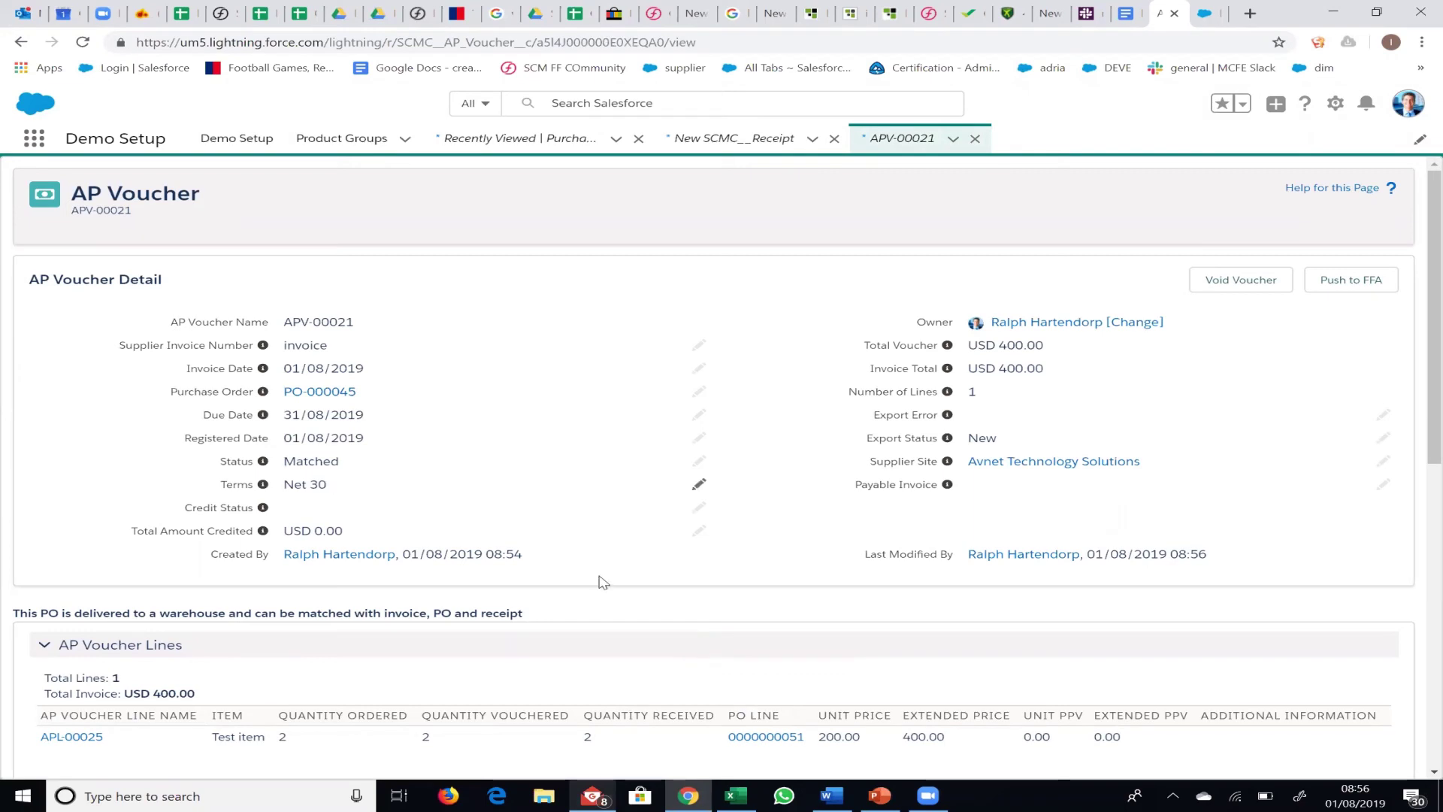
# - Push the matched AP voucher to FFA and switch to the Managed SCM Spend Management Reports folder
pyautogui.scroll(-1, 608, 591)
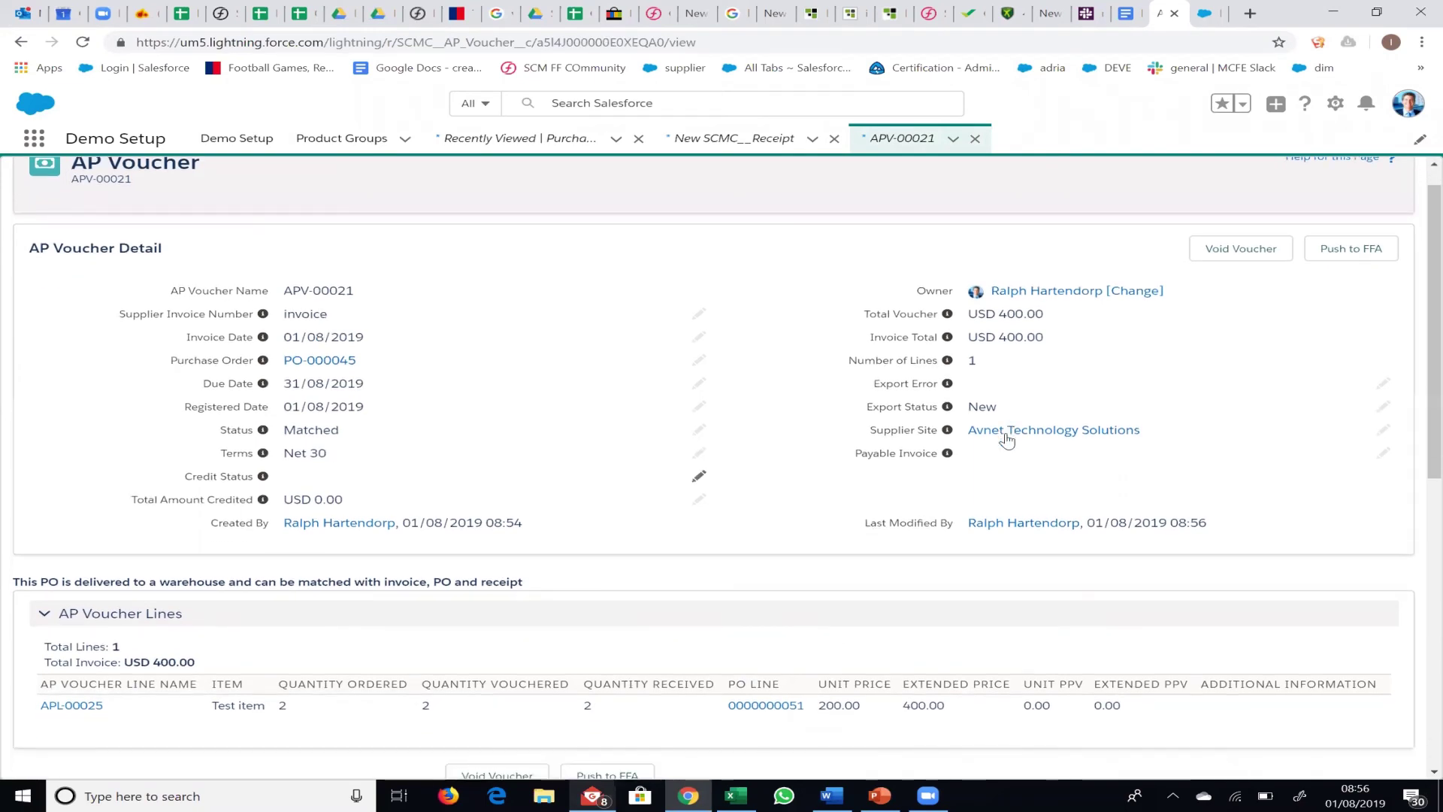
pyautogui.moveTo(1008, 440)
pyautogui.click(1351, 250)
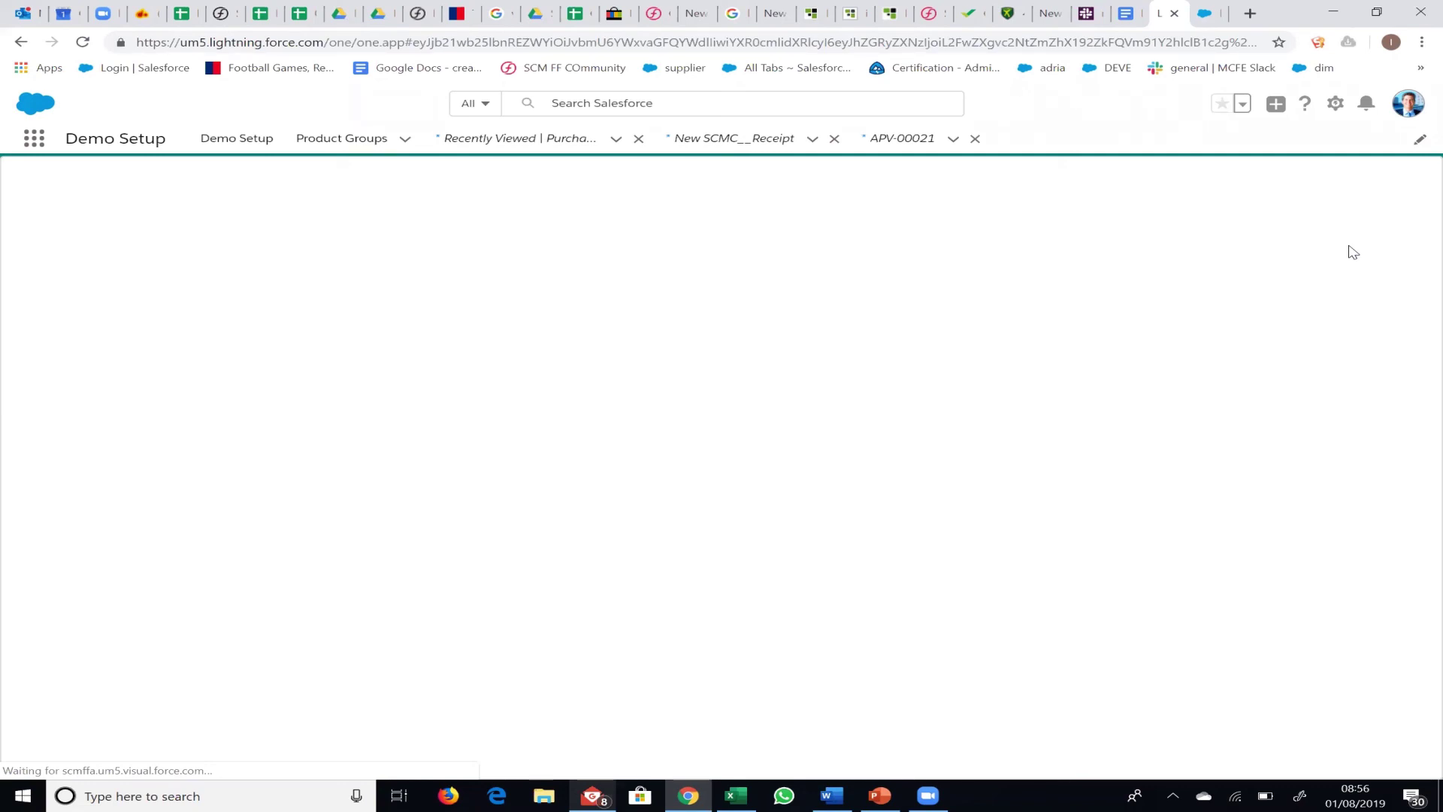
pyautogui.click(1209, 16)
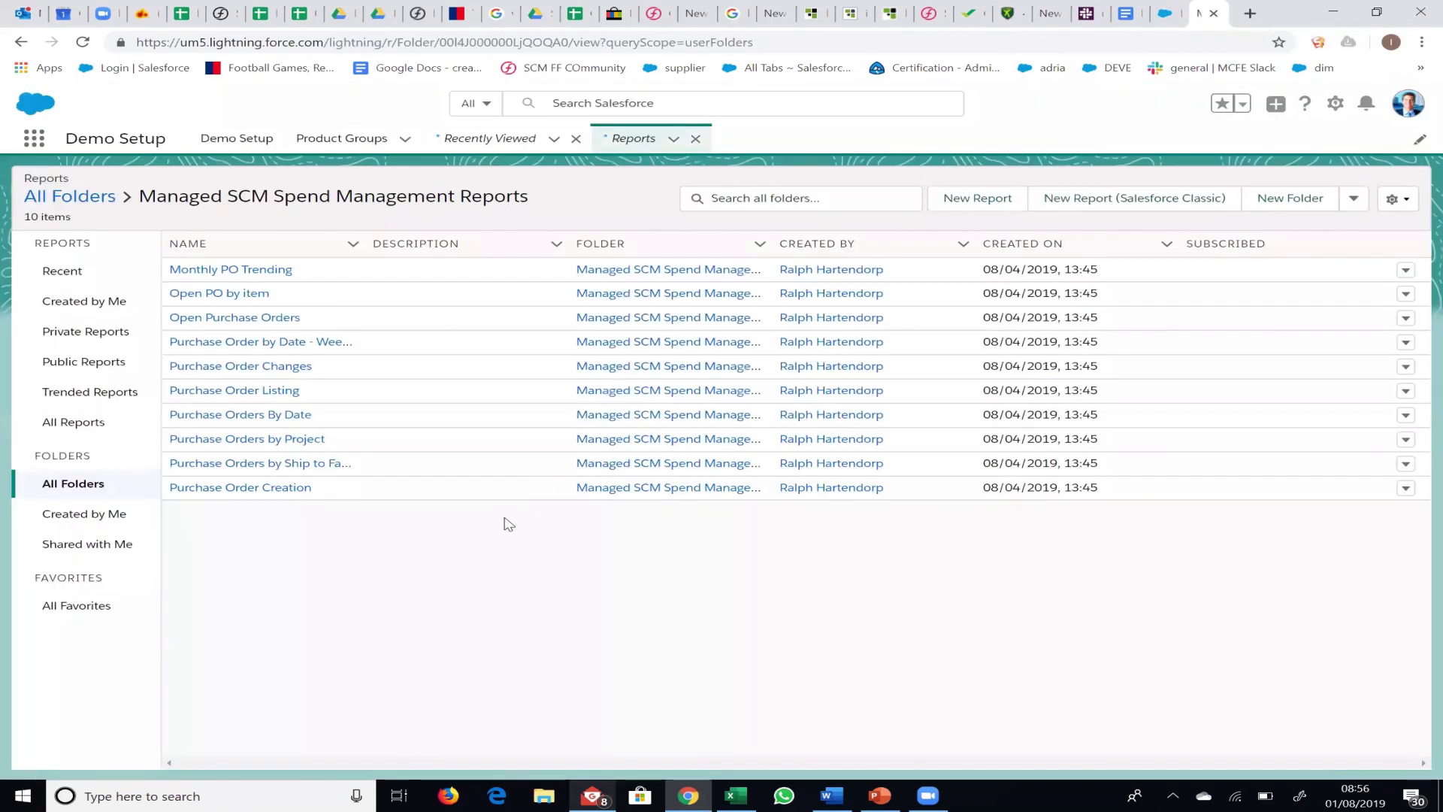